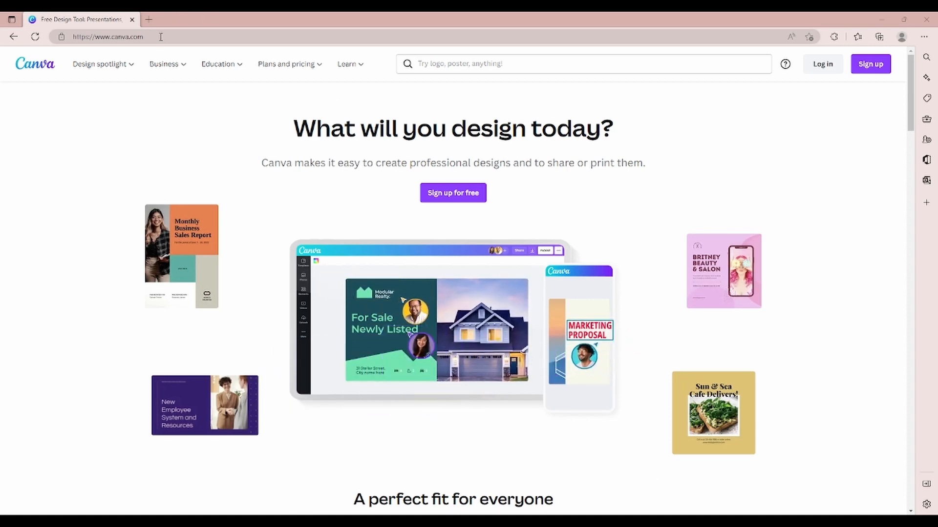
# Step: Sign up on the Canva website and search its templates for "youtube thumbnail"
pyautogui.moveTo(145, 36); pyautogui.dragTo(73, 36)
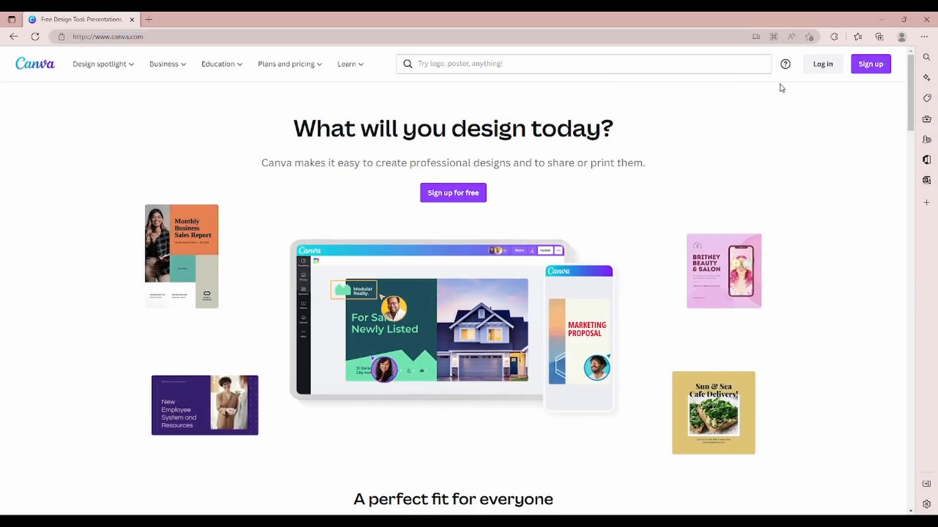
pyautogui.click(882, 70)
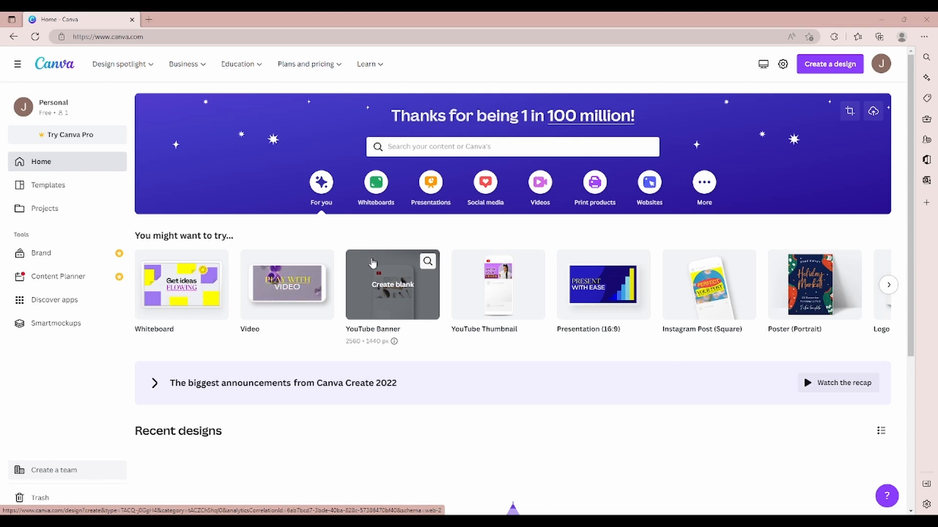
pyautogui.click(438, 144)
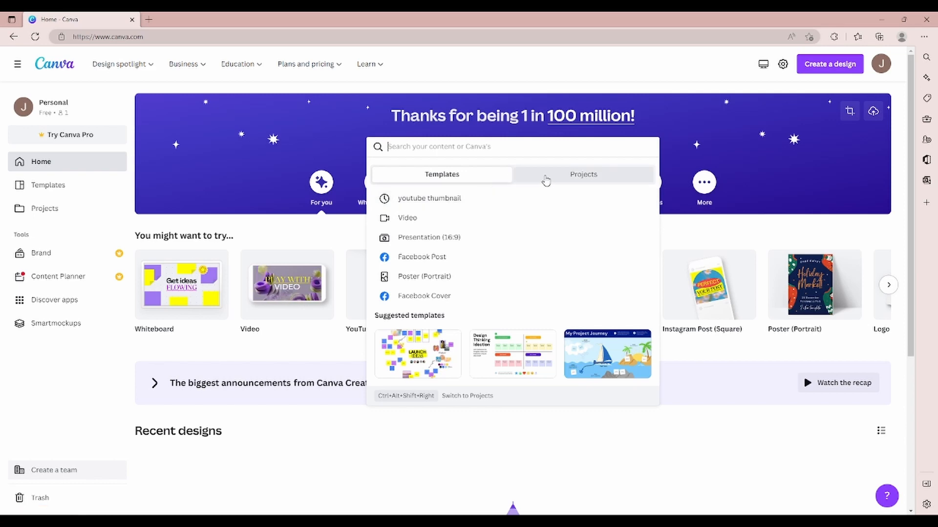
pyautogui.click(575, 178)
pyautogui.click(481, 176)
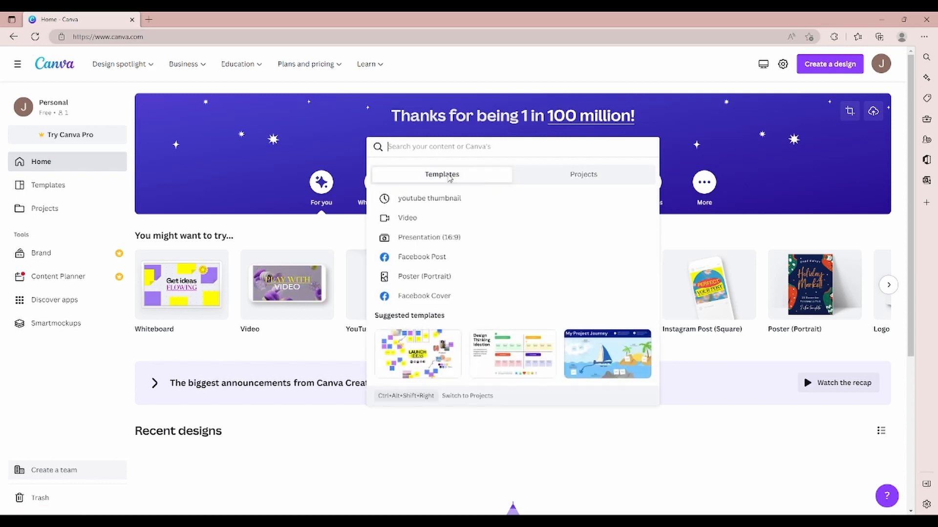
pyautogui.click(439, 201)
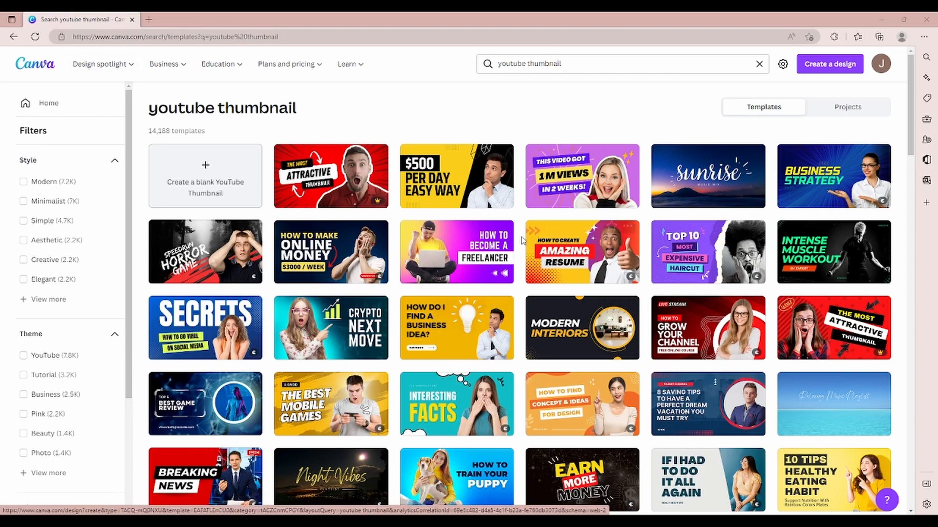
# Step: Browse the thumbnail templates and open the "$500 Per Day Easy Way" one, dismissing the offer to use the Canva app
pyautogui.scroll(-1, 545, 232)
pyautogui.scroll(-1, 454, 247)
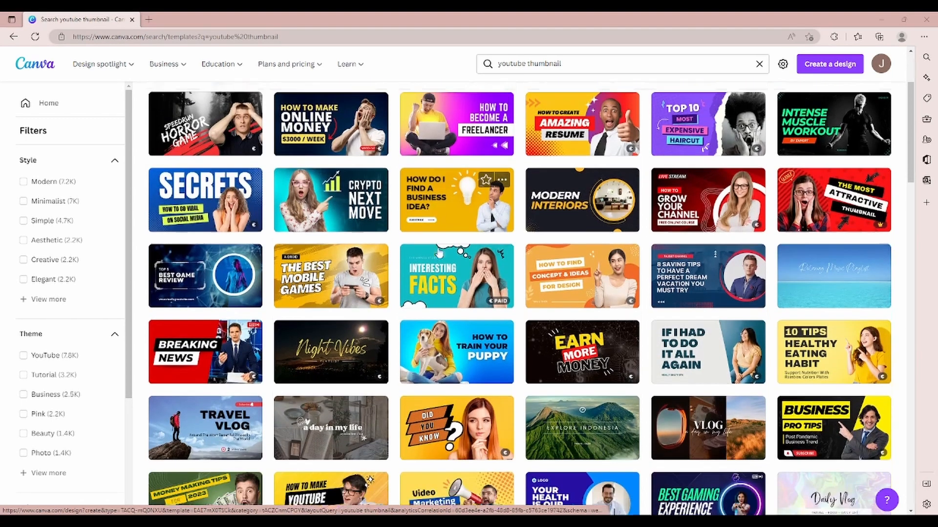
pyautogui.scroll(-1, 485, 250)
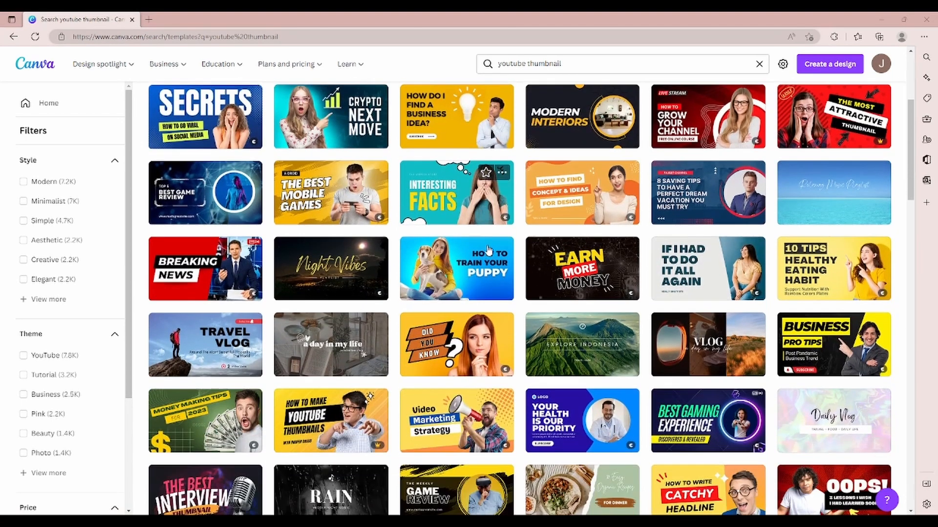
pyautogui.scroll(-1, 551, 239)
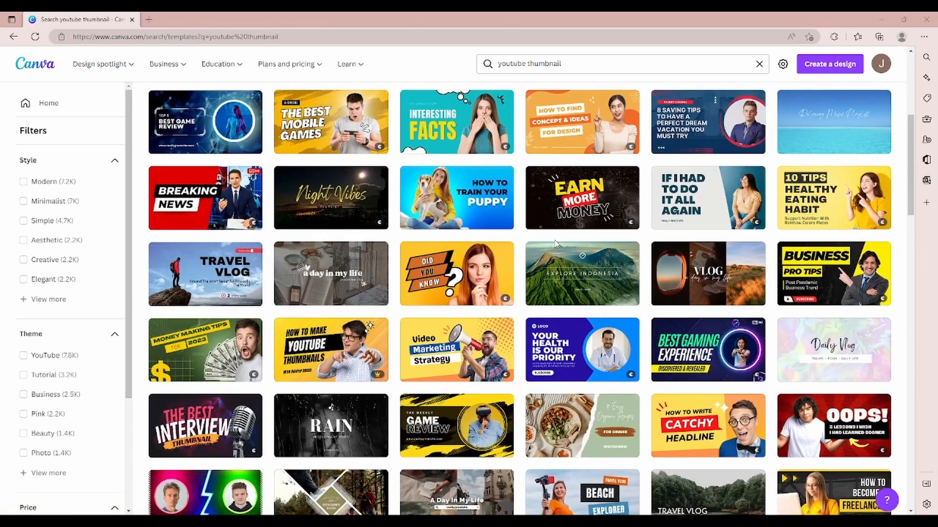
pyautogui.scroll(4, 564, 244)
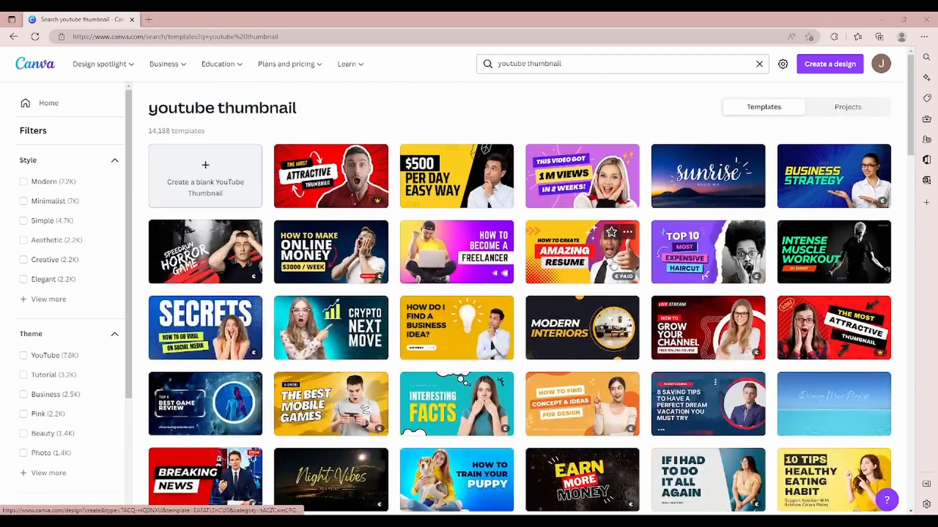
pyautogui.click(461, 183)
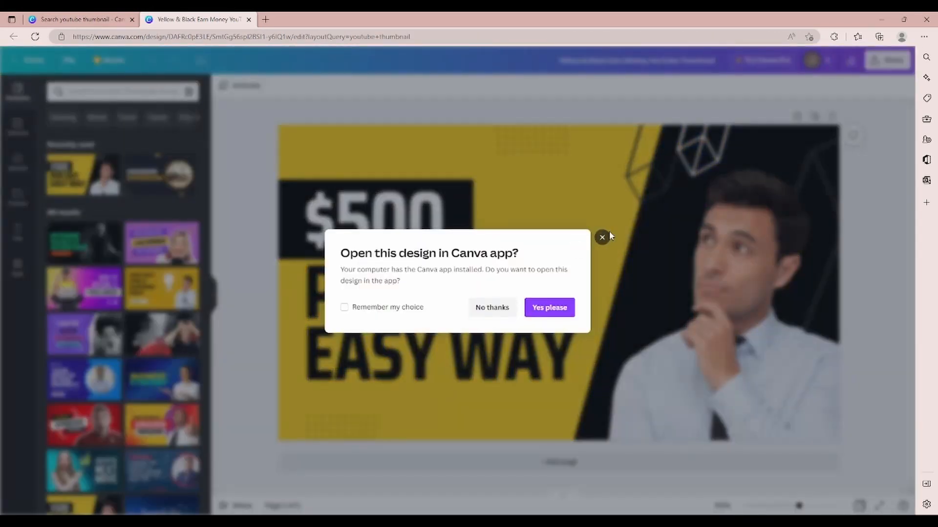
pyautogui.click(604, 238)
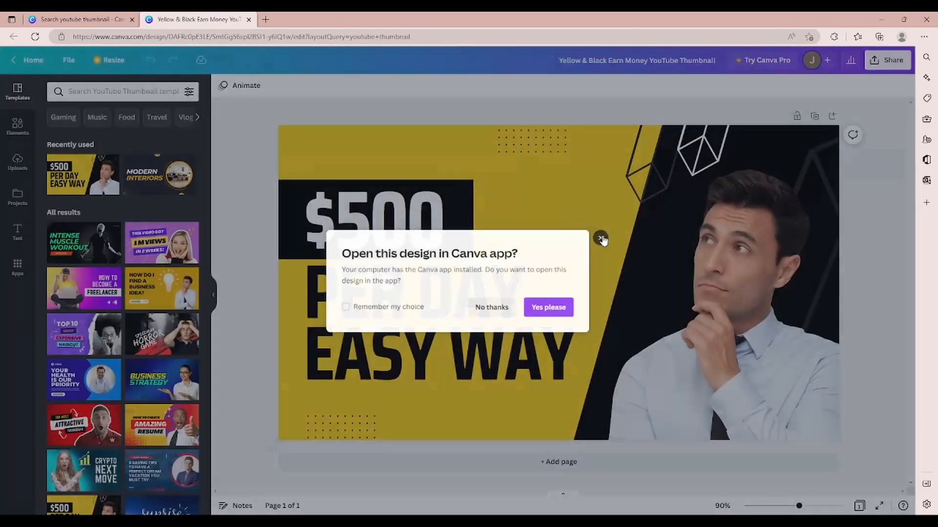
pyautogui.scroll(-2, 716, 239)
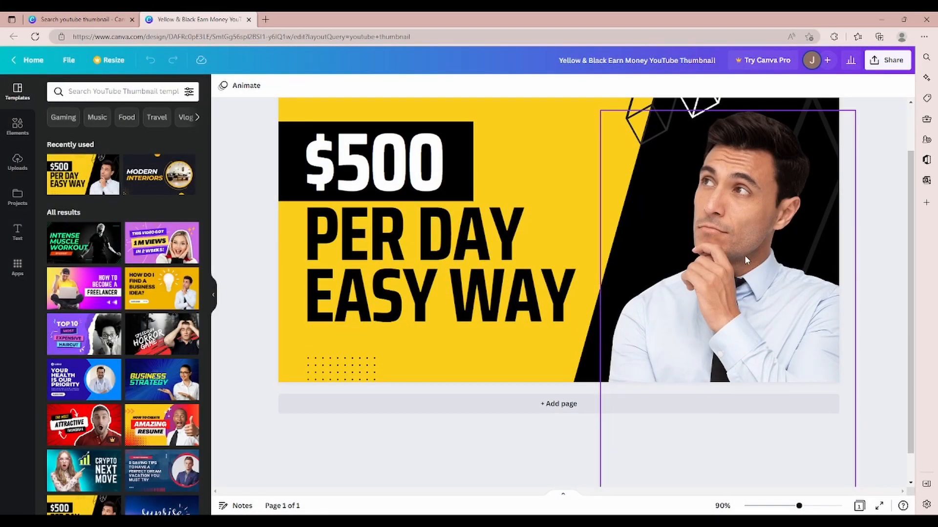
pyautogui.scroll(2, 745, 255)
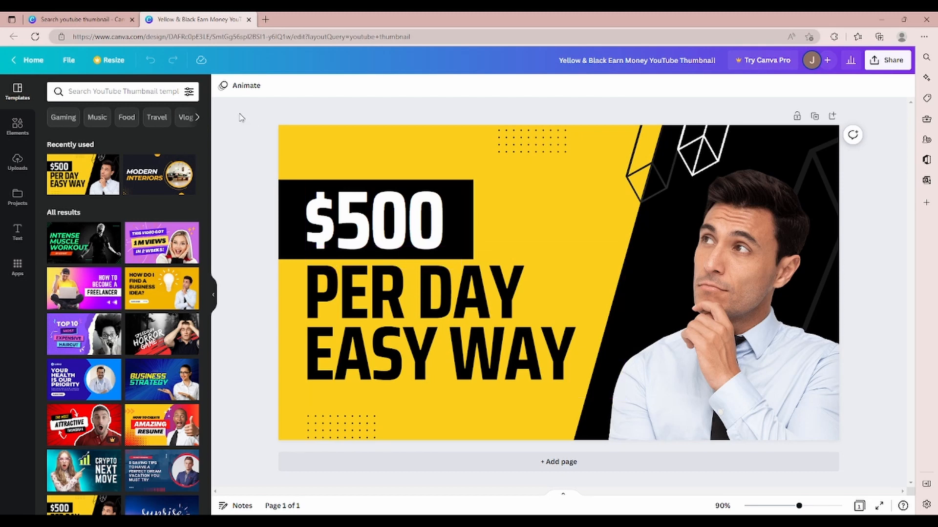
# Step: Return to the template results and create a blank YouTube thumbnail, dismissing the offer to use the Canva app
pyautogui.click(88, 20)
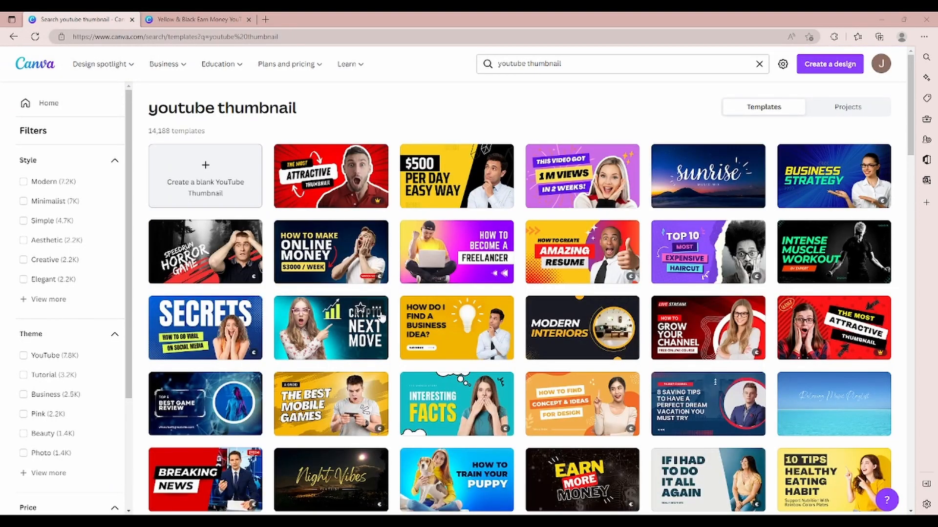
pyautogui.click(237, 193)
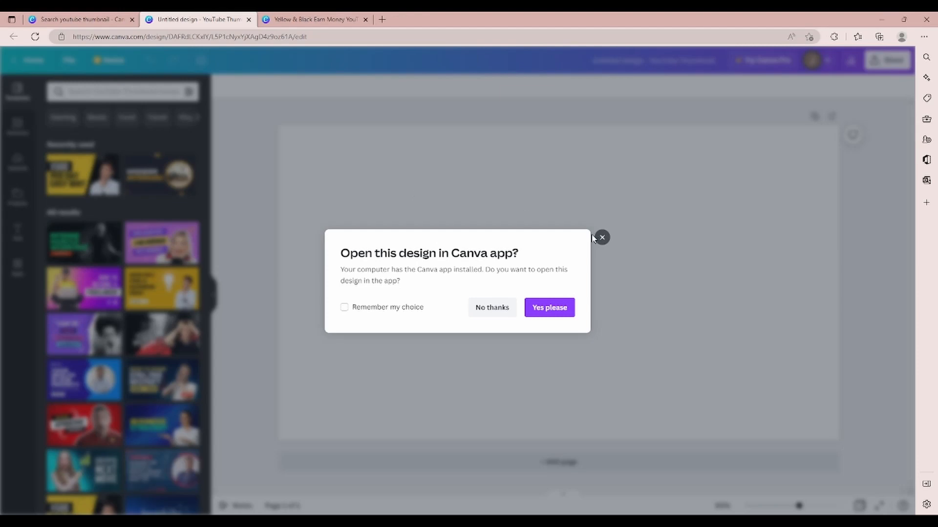
pyautogui.click(601, 237)
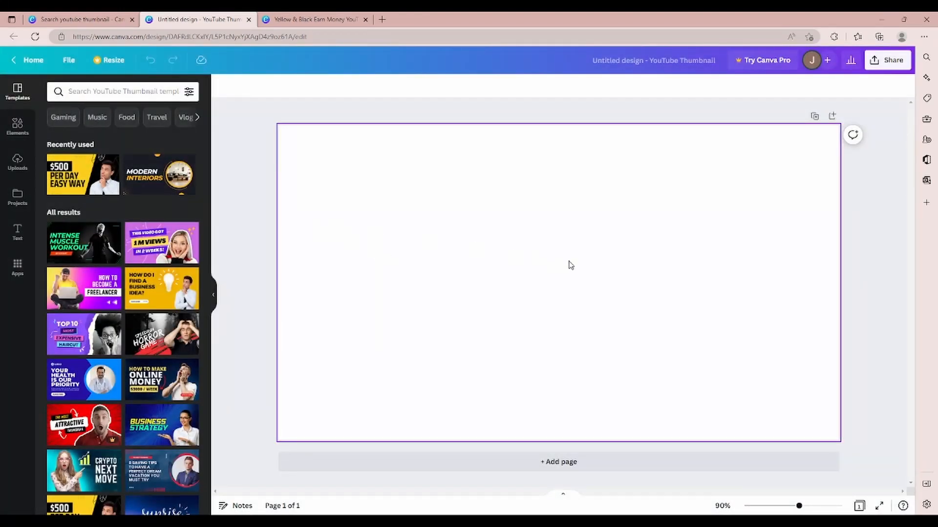
# Step: Look through the page's background colours and the element library's shapes, graphics, photos, charts, frames, grids and collections
pyautogui.click(225, 87)
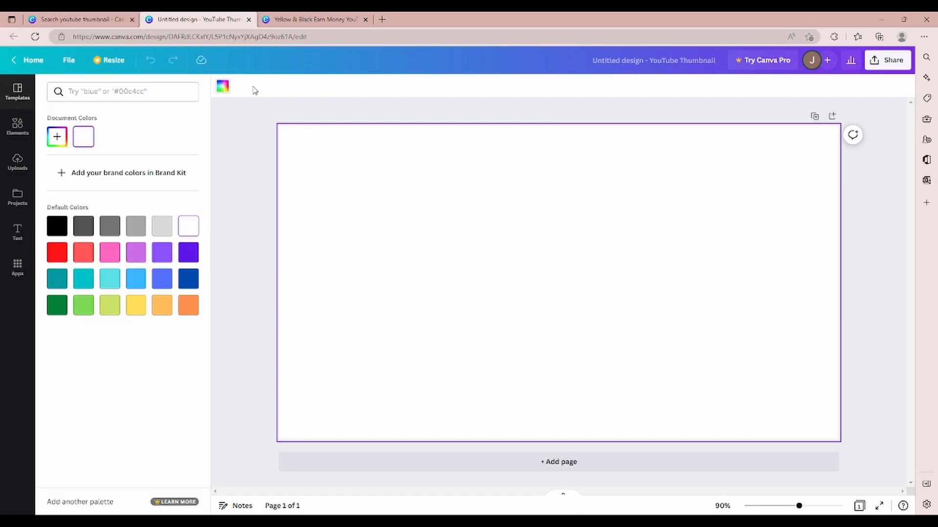
pyautogui.click(20, 126)
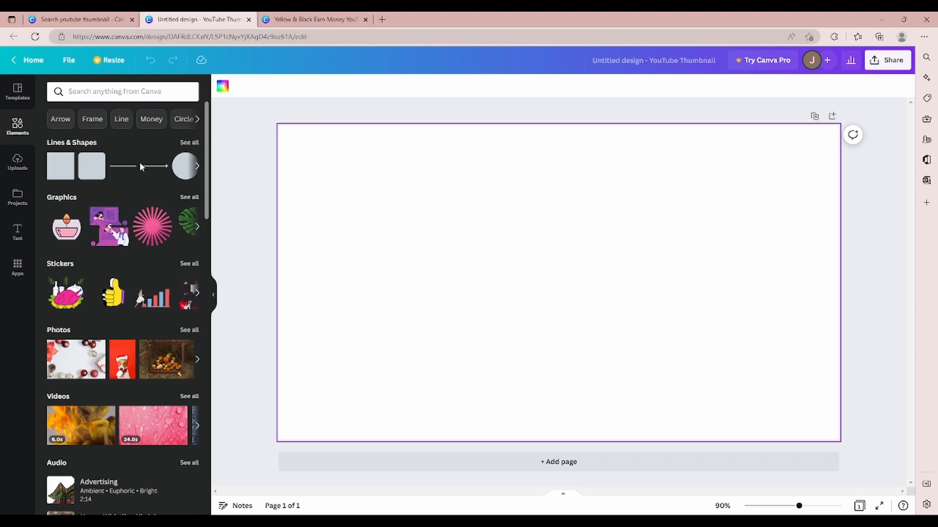
pyautogui.scroll(-4, 142, 181)
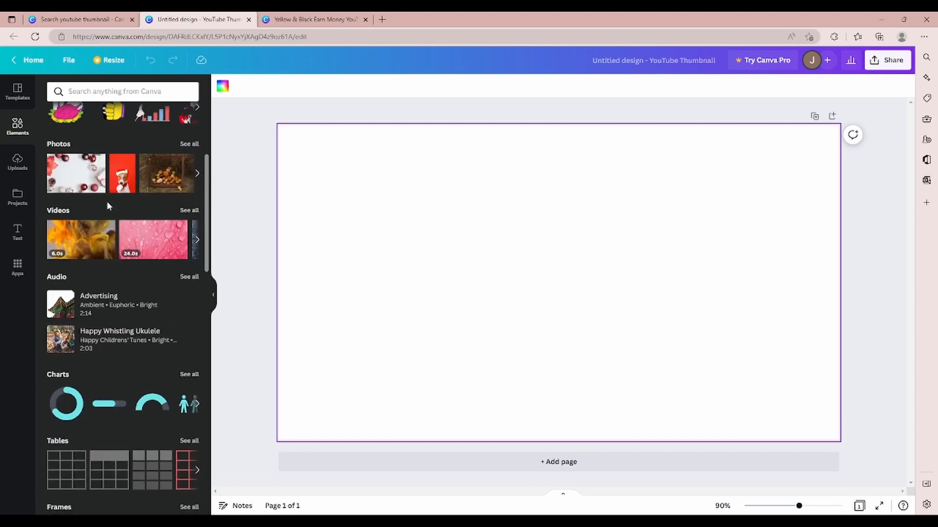
pyautogui.scroll(-7, 98, 210)
pyautogui.scroll(-2, 147, 205)
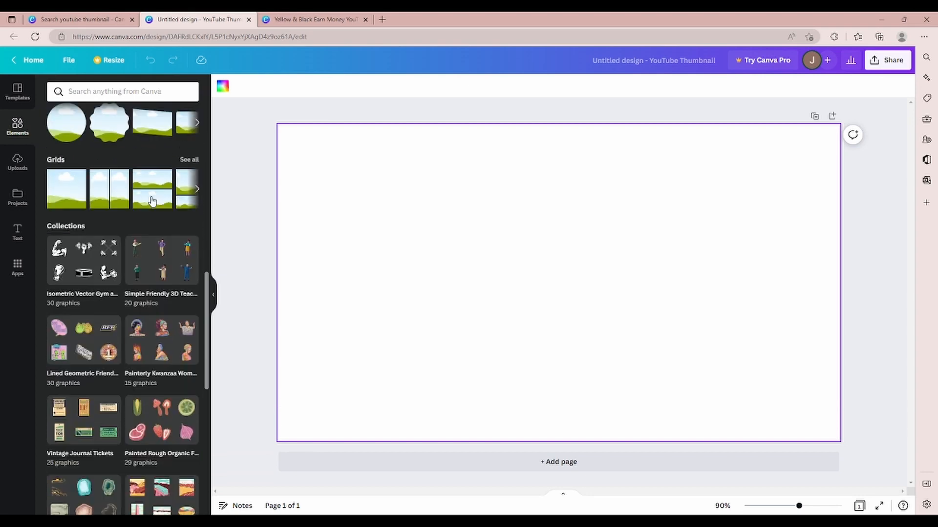
pyautogui.scroll(12, 151, 254)
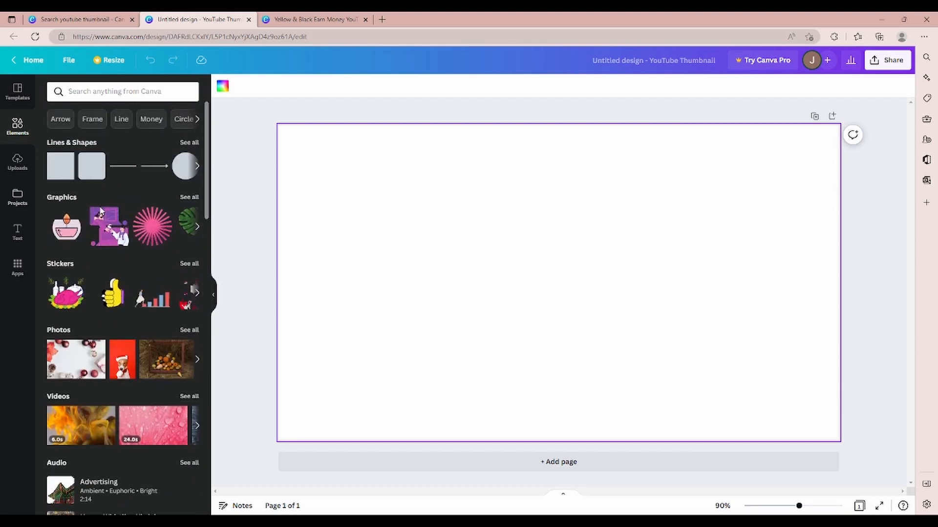
pyautogui.scroll(-1, 131, 230)
pyautogui.scroll(-7, 146, 242)
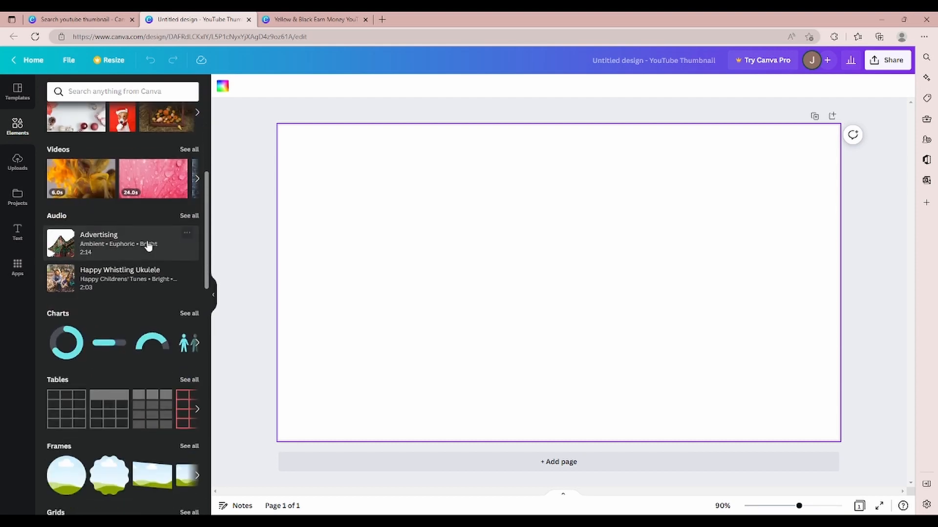
pyautogui.scroll(-7, 147, 279)
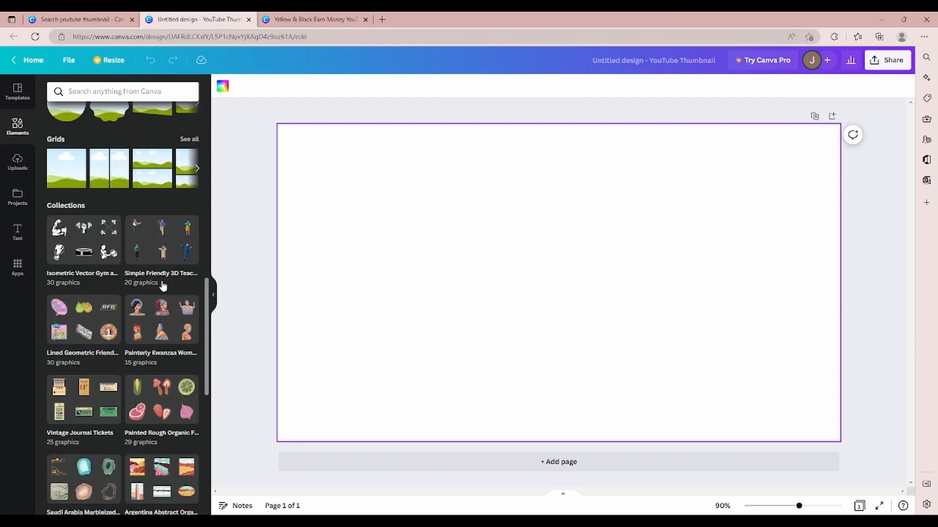
# Step: Examine the available text options, including heading, subheading, body text and the ready-made font combinations
pyautogui.click(17, 232)
pyautogui.scroll(-5, 130, 240)
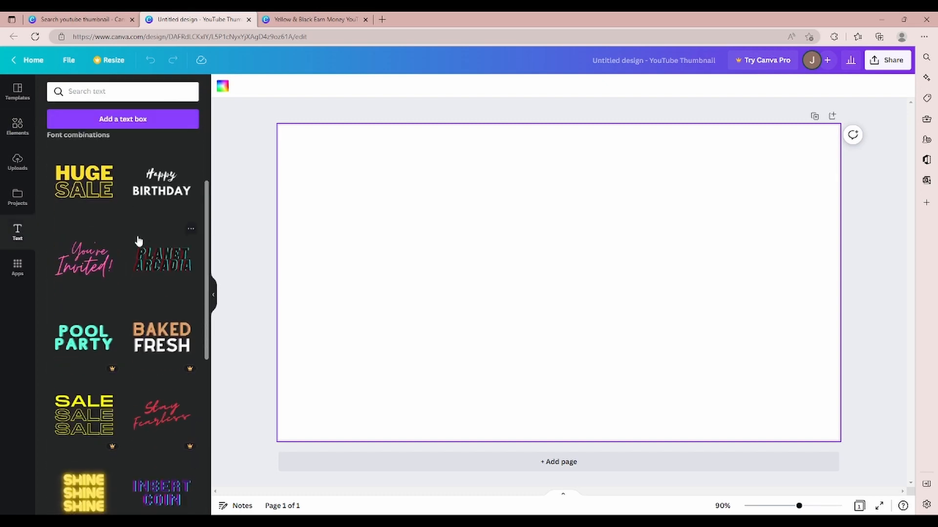
pyautogui.scroll(3, 143, 244)
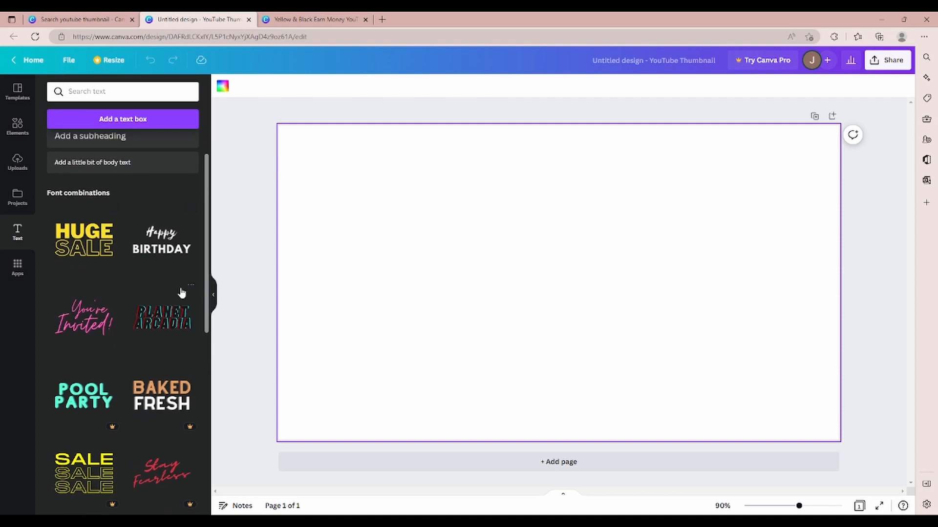
pyautogui.scroll(-6, 154, 264)
pyautogui.scroll(-8, 131, 303)
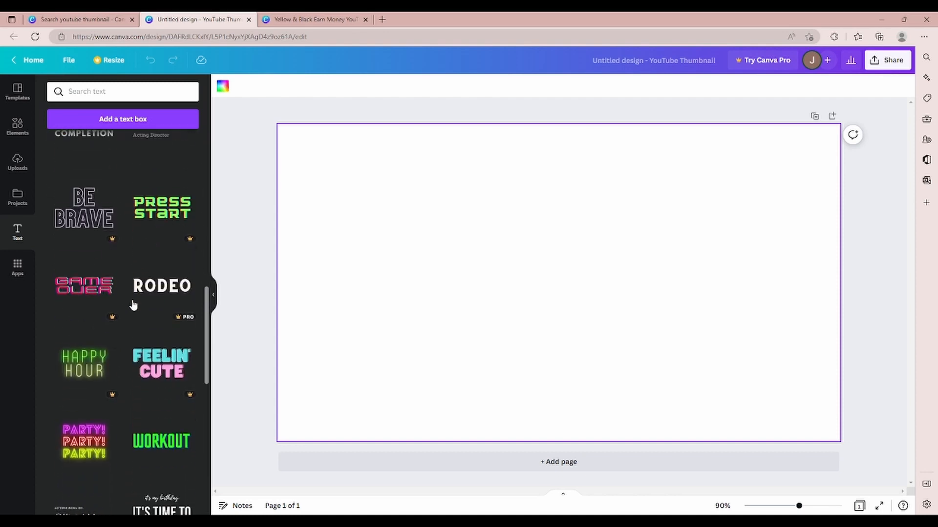
pyautogui.scroll(-3, 157, 369)
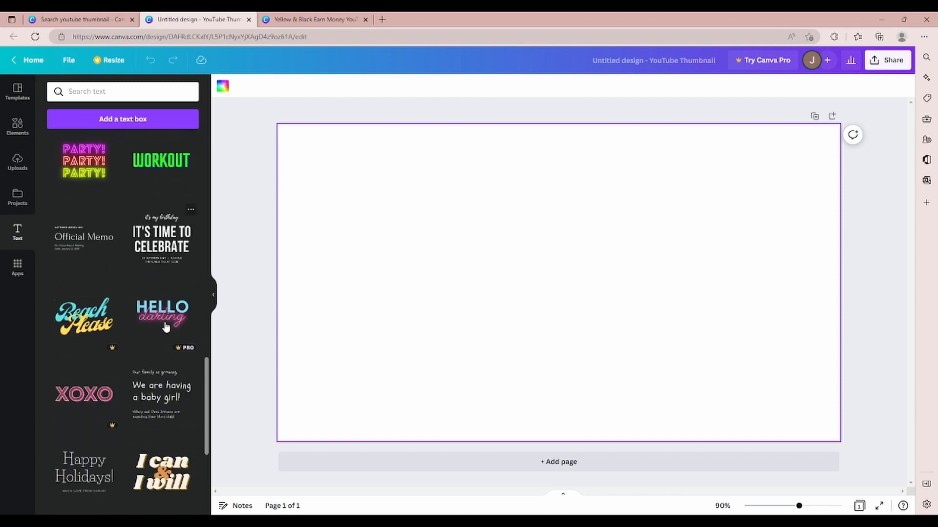
pyautogui.scroll(5, 153, 331)
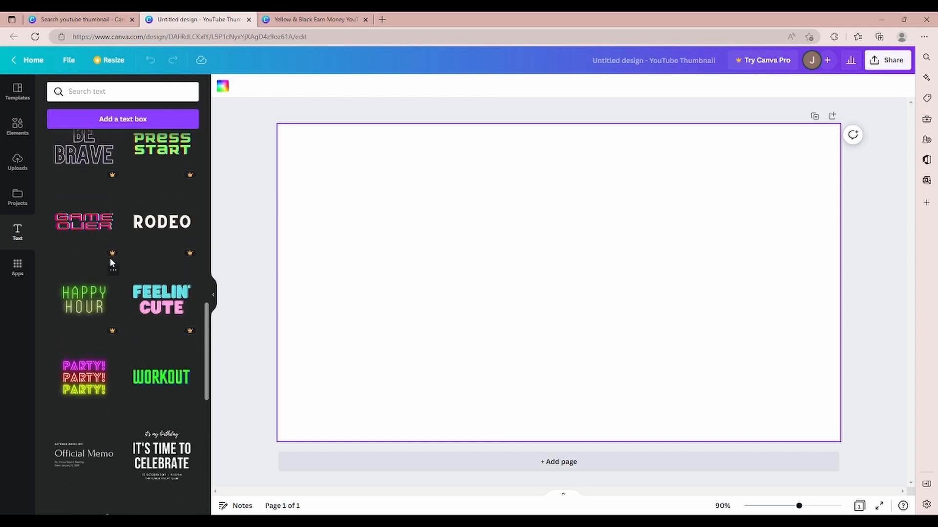
pyautogui.scroll(-2, 111, 254)
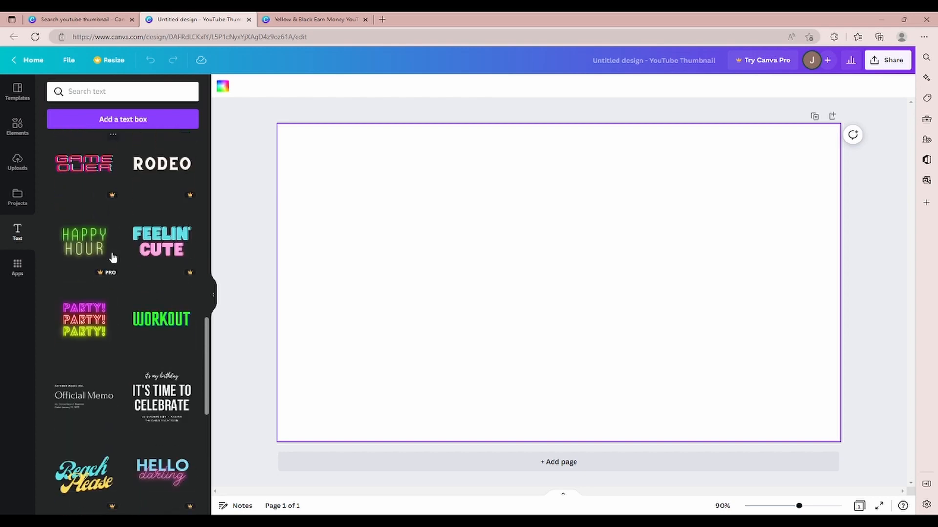
pyautogui.scroll(-5, 115, 256)
pyautogui.scroll(10, 118, 257)
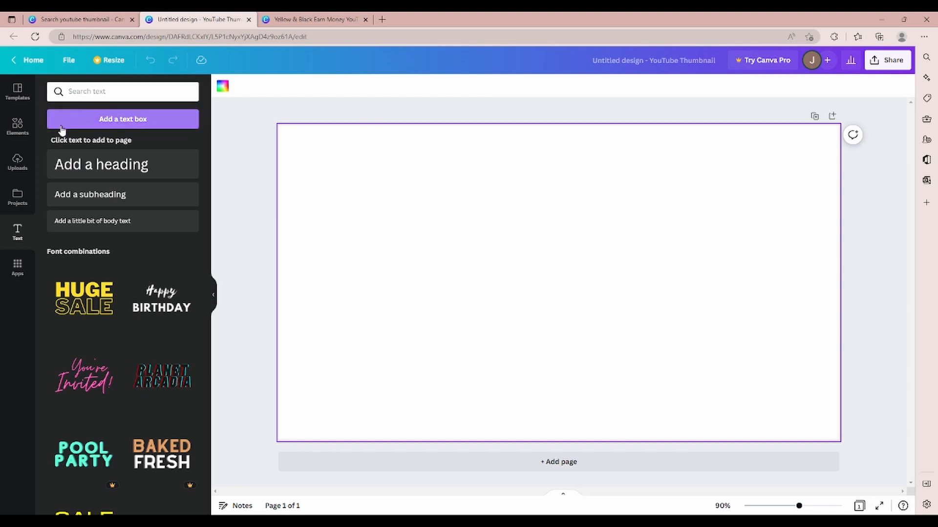
# Step: Upload the game screenshot to the design's media and place it on the blank page as a full-page background
pyautogui.click(18, 162)
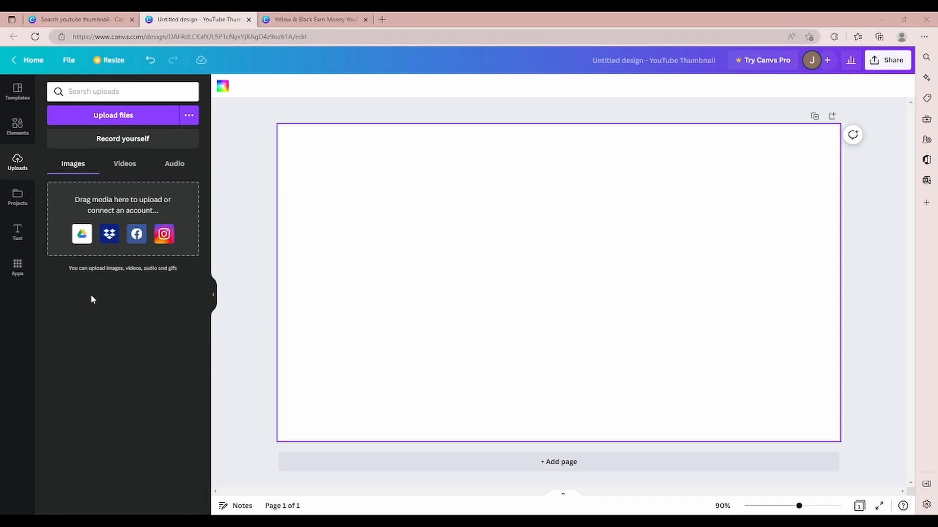
pyautogui.moveTo(0, 303); pyautogui.dragTo(141, 214)
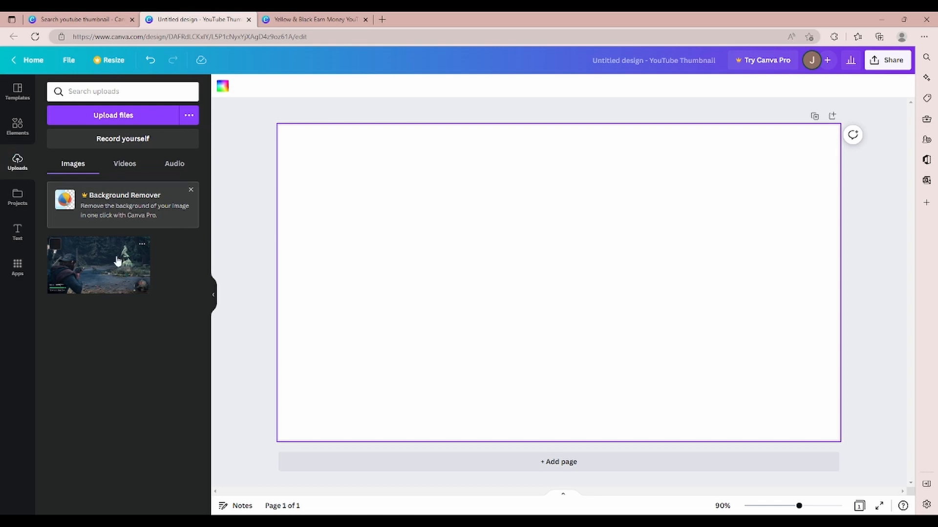
pyautogui.moveTo(119, 261); pyautogui.dragTo(355, 157)
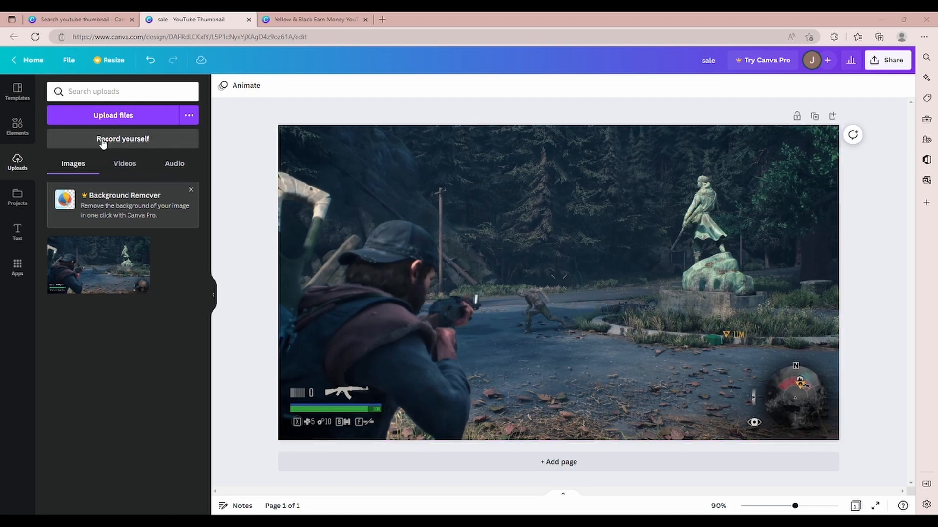
# Step: Add the pink and cyan RETRO style from the ready-made font combinations to the page
pyautogui.click(17, 232)
pyautogui.scroll(-3, 155, 280)
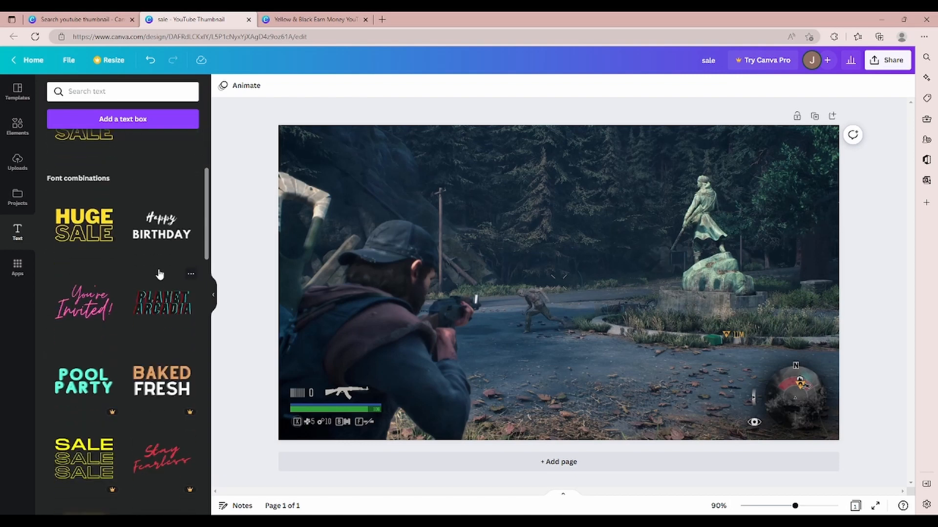
pyautogui.scroll(-5, 159, 274)
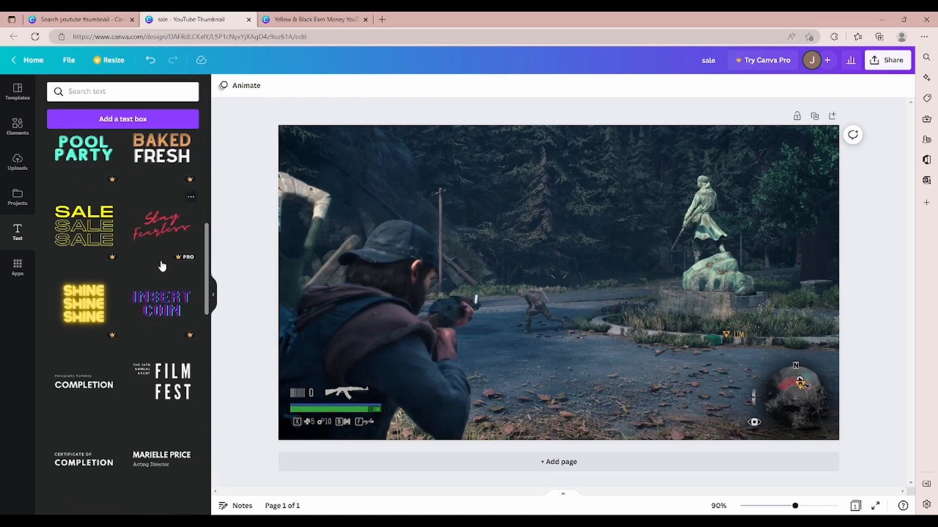
pyautogui.scroll(-3, 162, 266)
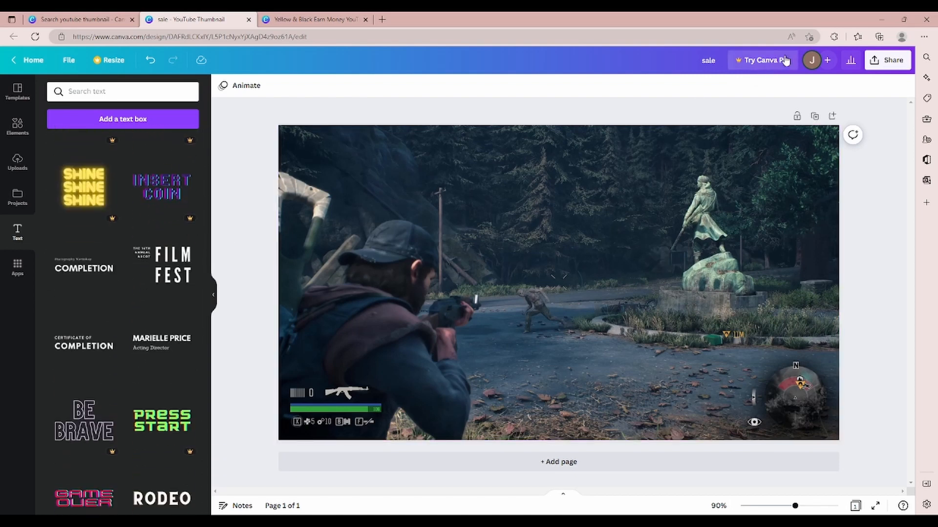
pyautogui.scroll(-4, 129, 282)
pyautogui.scroll(-3, 129, 282)
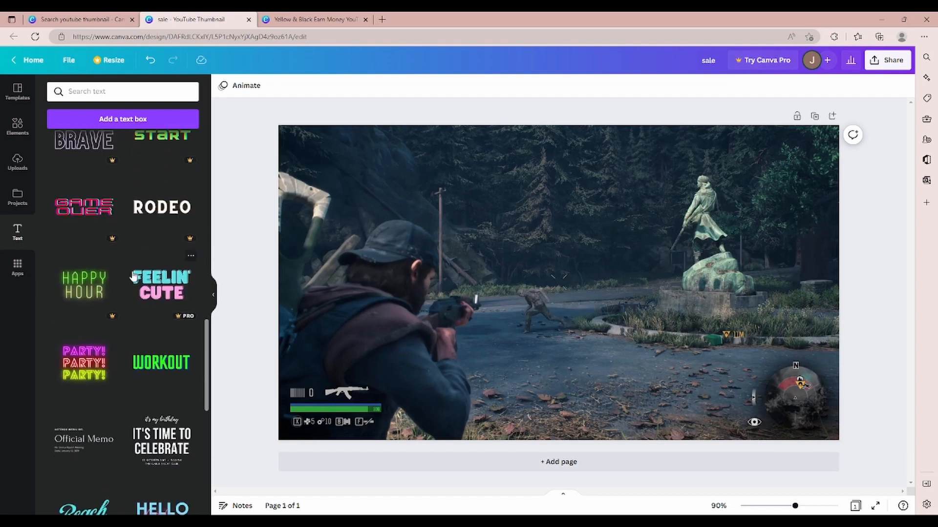
pyautogui.scroll(-9, 132, 277)
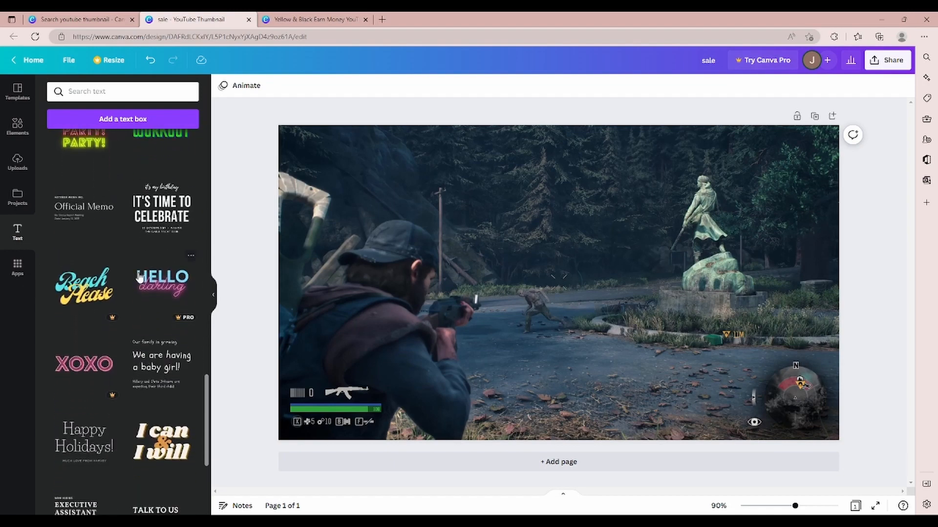
pyautogui.scroll(-10, 146, 276)
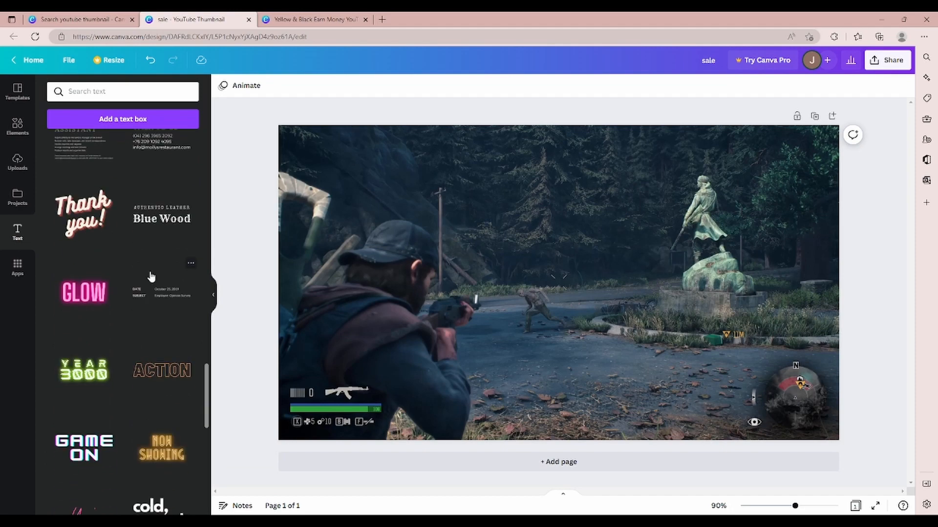
pyautogui.scroll(-13, 168, 279)
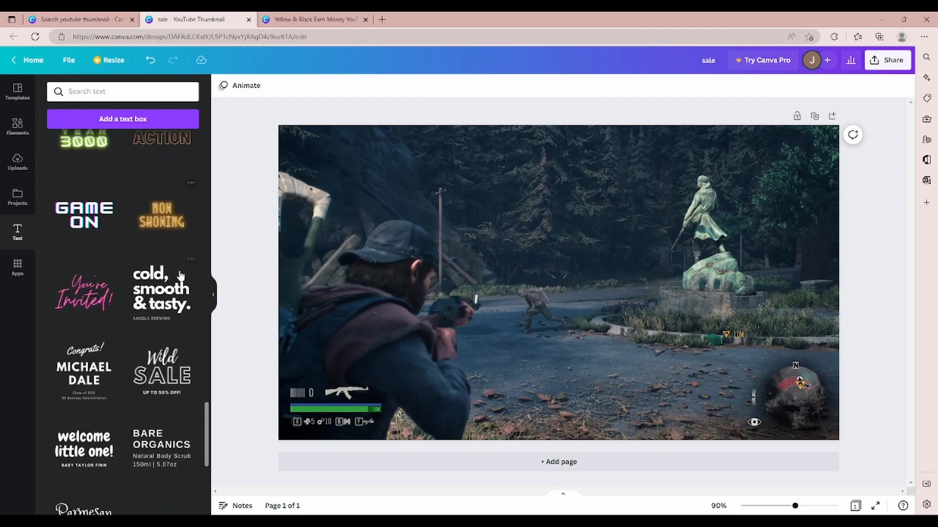
pyautogui.scroll(-3, 166, 293)
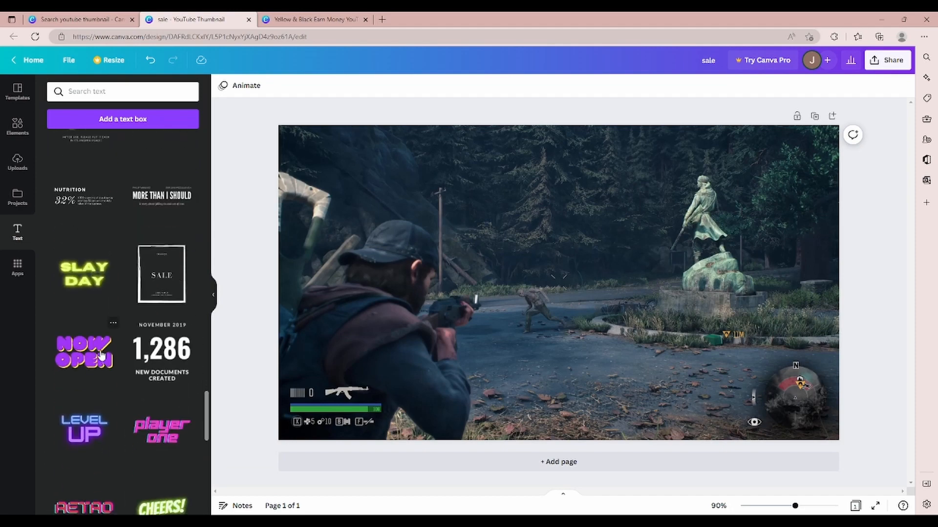
pyautogui.scroll(-3, 139, 313)
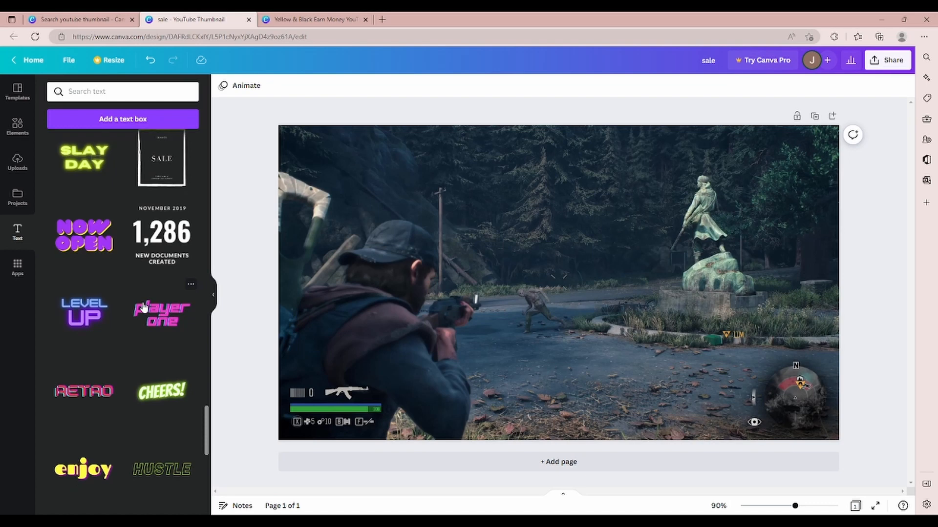
pyautogui.click(96, 392)
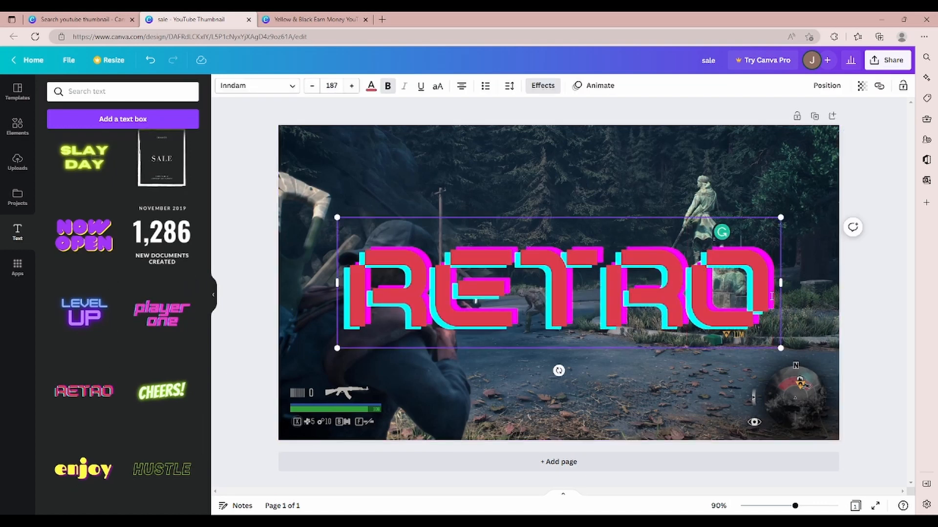
# Step: Replace the RETRO sample text with "KILLIN ZOMBIES"
pyautogui.press('BackSpace')
pyautogui.press('BackSpace')
pyautogui.press('BackSpace')
pyautogui.press('BackSpace')
pyautogui.press('BackSpace')
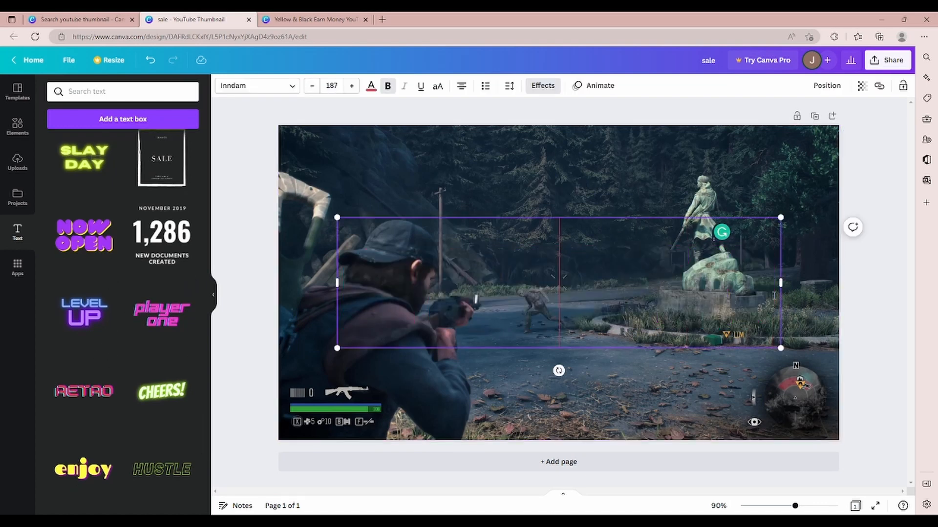
pyautogui.write('KIK')
pyautogui.press('BackSpace')
pyautogui.write('LLIN')
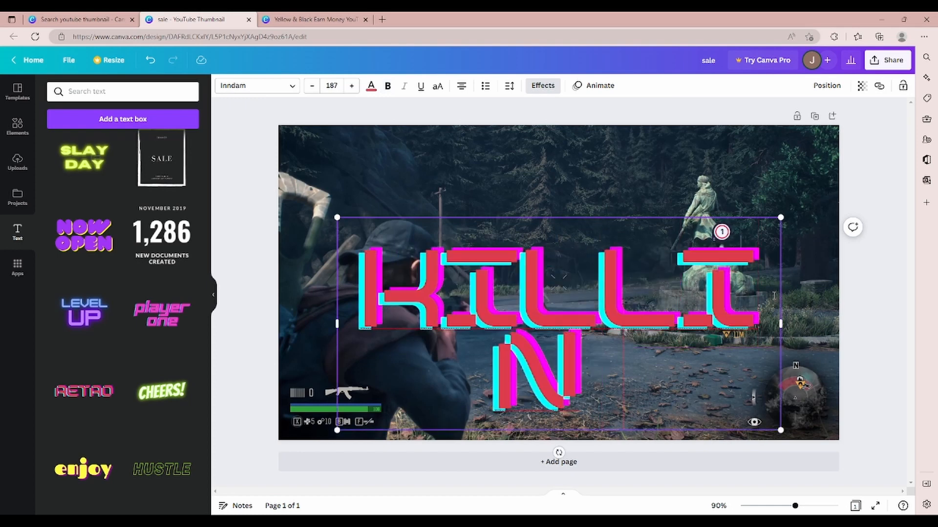
pyautogui.write(' ZOMBIES')
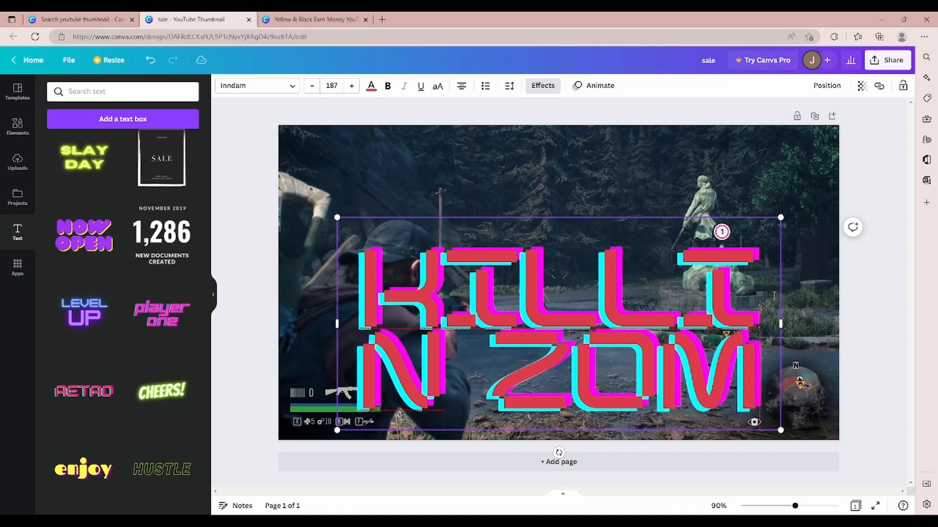
# Step: Set the font size of the KILLIN ZOMBIES text to 100
pyautogui.click(332, 86)
pyautogui.write('100')
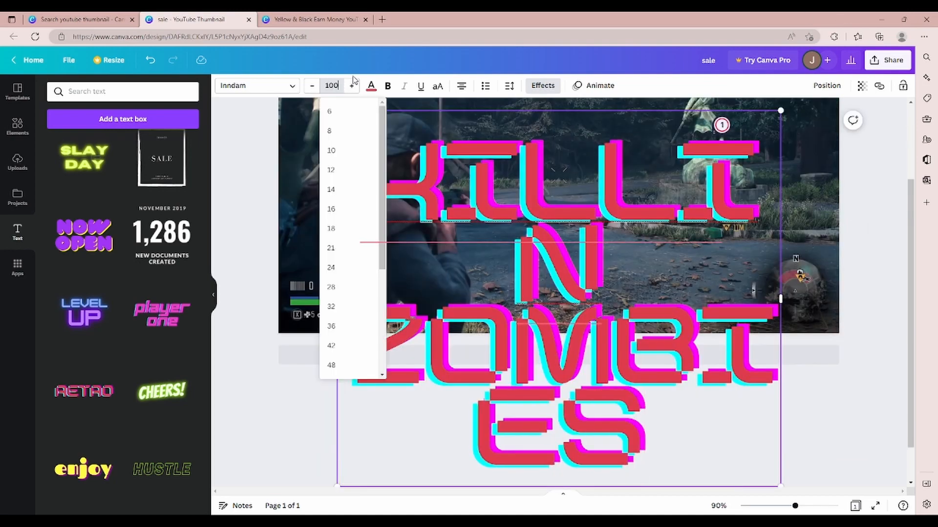
pyautogui.press('Return')
pyautogui.click(866, 309)
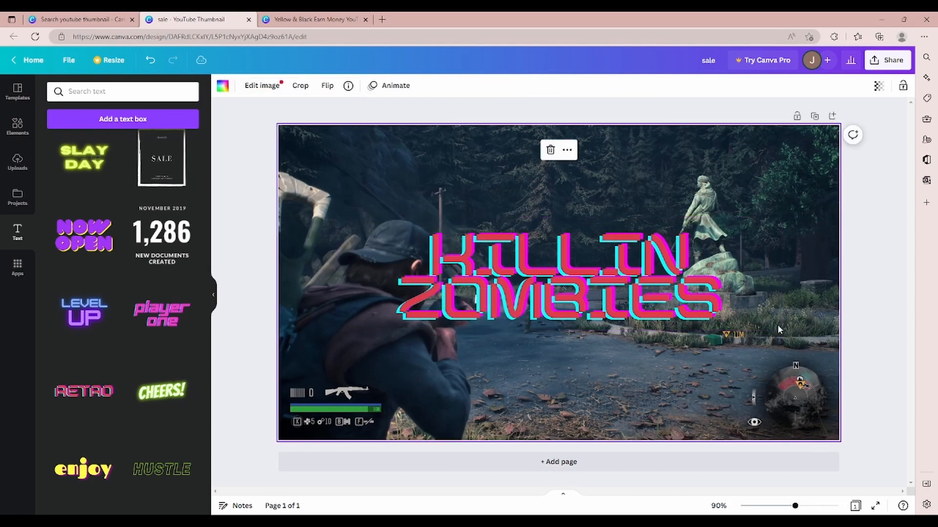
# Step: Move the KILLIN ZOMBIES text to the upper-right part of the page, clear of the player character
pyautogui.moveTo(666, 282); pyautogui.dragTo(757, 203)
pyautogui.click(772, 202)
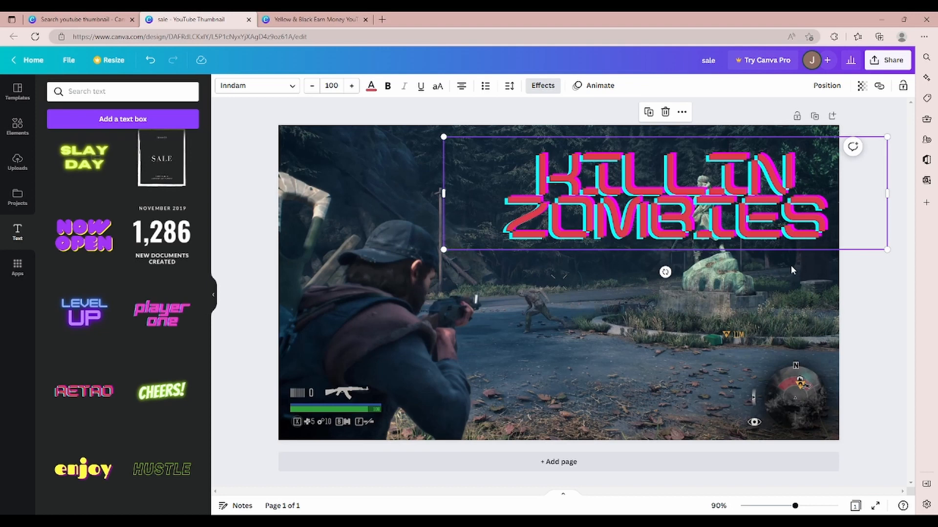
pyautogui.click(868, 292)
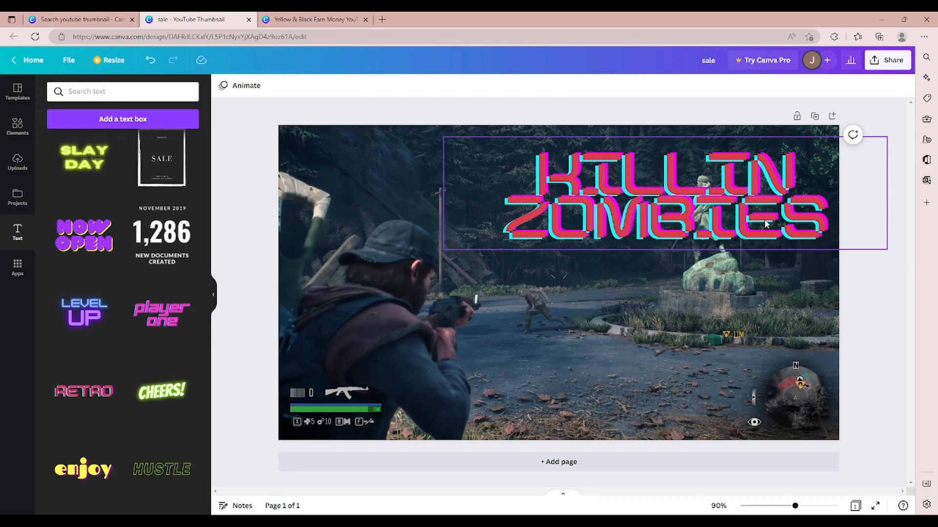
pyautogui.moveTo(765, 224); pyautogui.dragTo(746, 211)
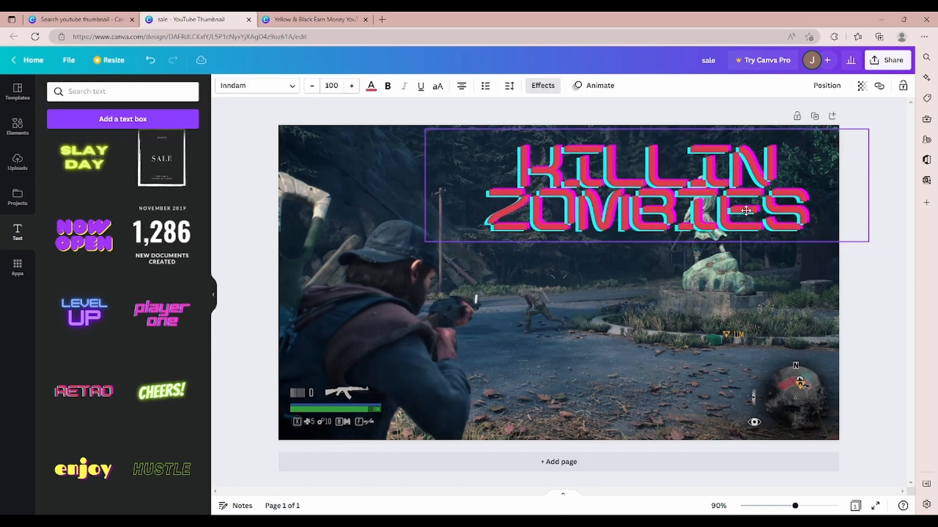
pyautogui.click(821, 299)
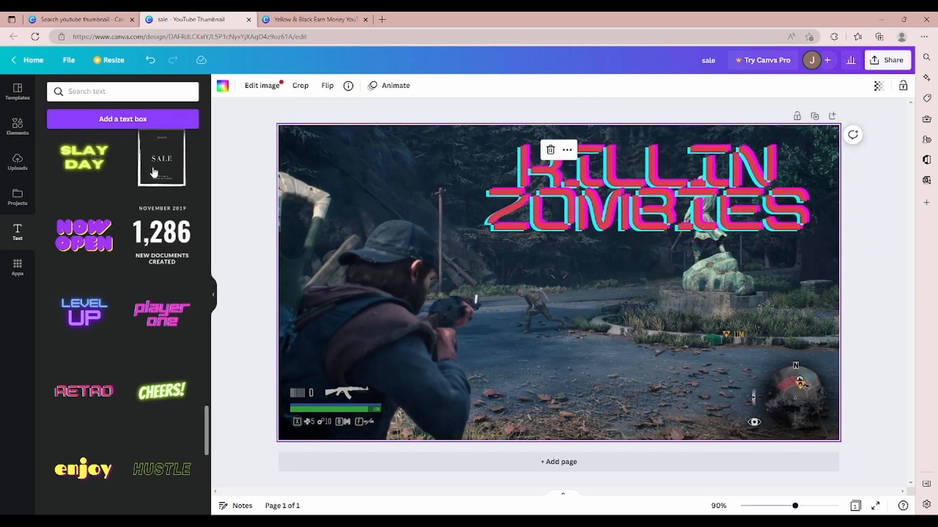
# Step: Search the element library for "gun" and add the brown-handled revolver graphic to the page
pyautogui.click(18, 126)
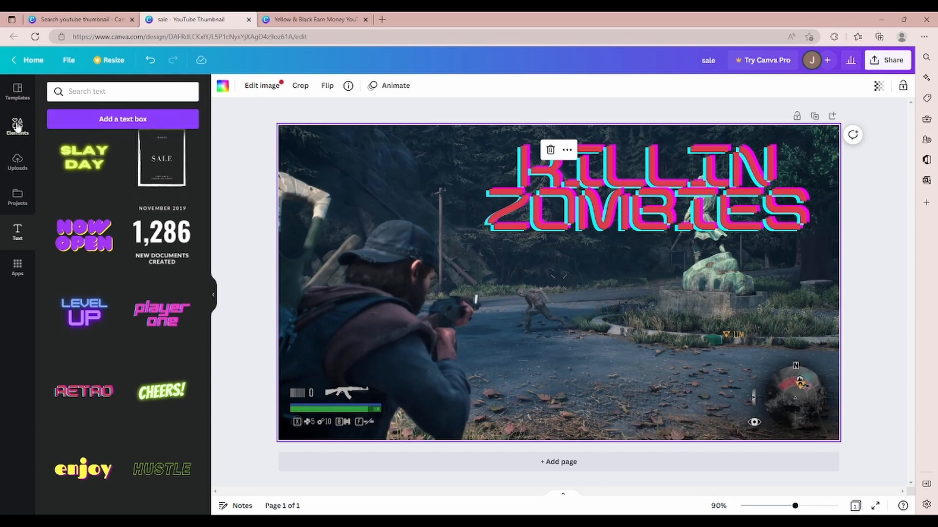
pyautogui.click(126, 91)
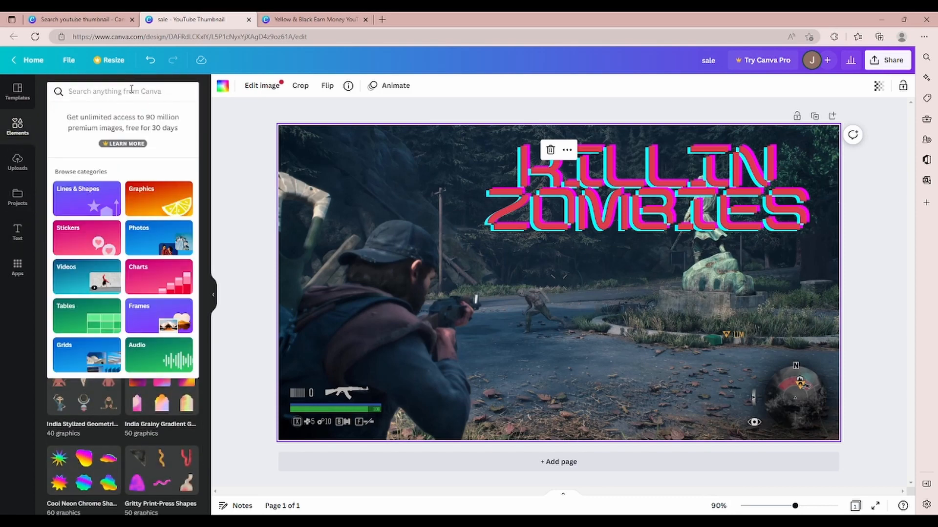
pyautogui.write('gun')
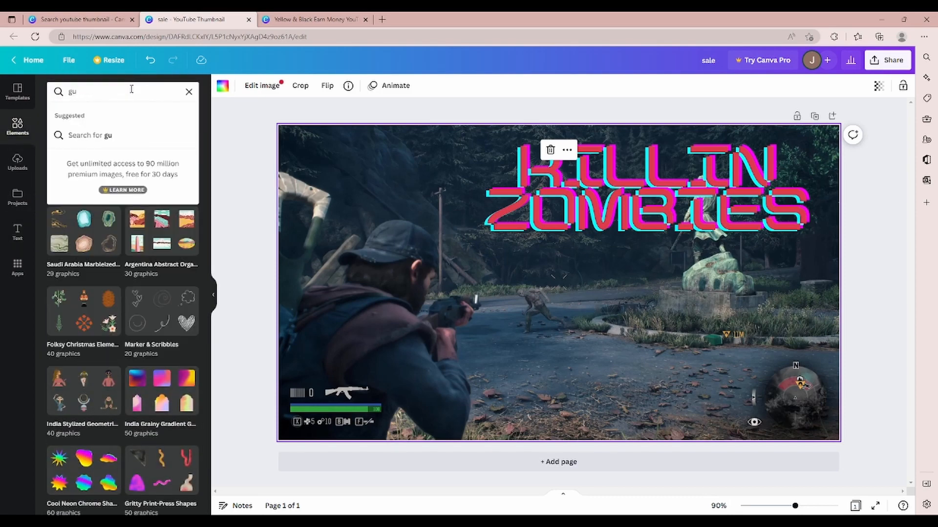
pyautogui.press('Return')
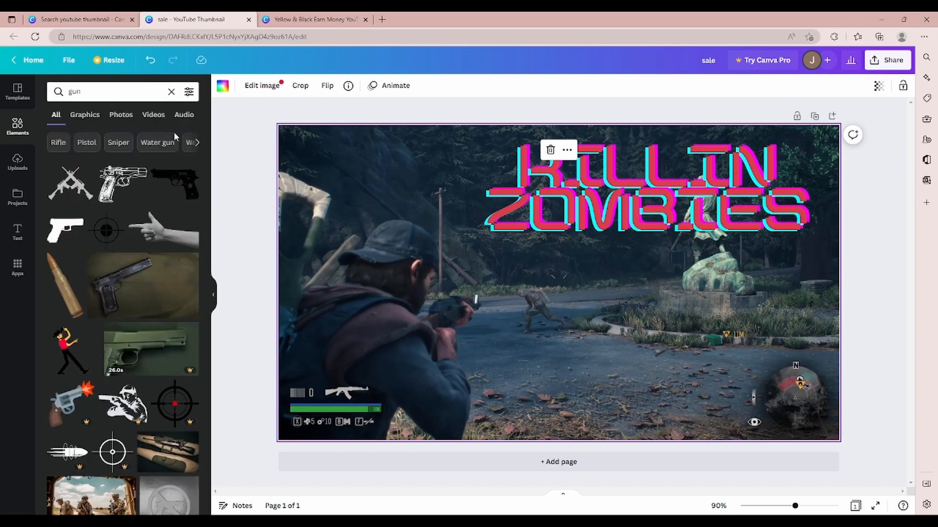
pyautogui.scroll(-2, 161, 233)
pyautogui.scroll(2, 147, 220)
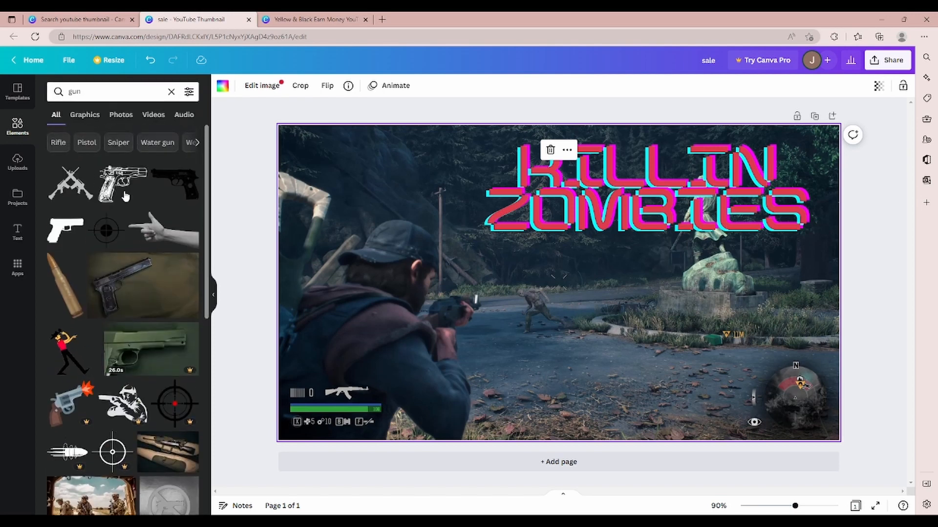
pyautogui.scroll(-5, 137, 213)
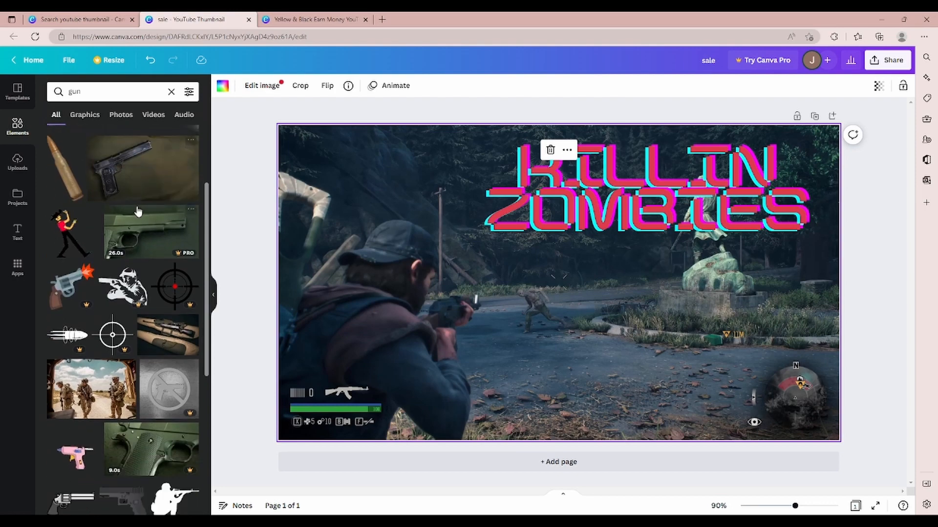
pyautogui.scroll(-5, 142, 214)
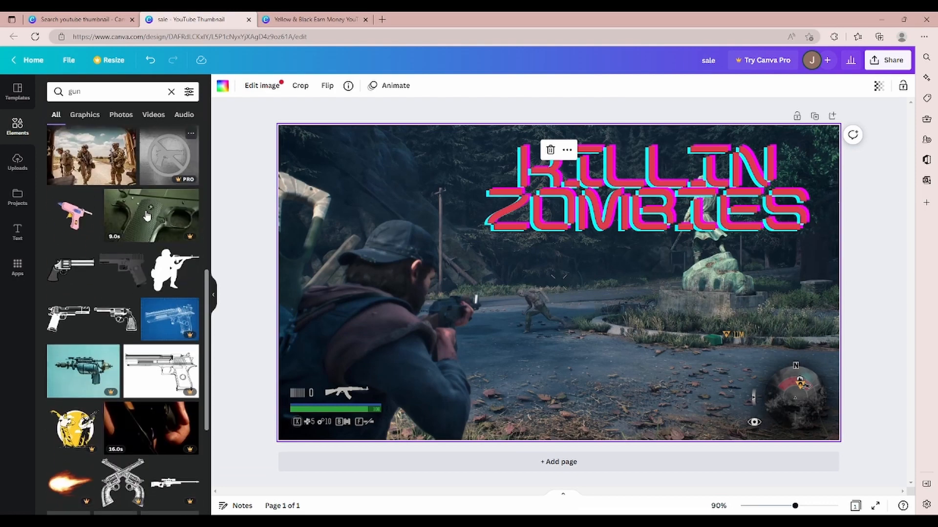
pyautogui.scroll(-9, 145, 215)
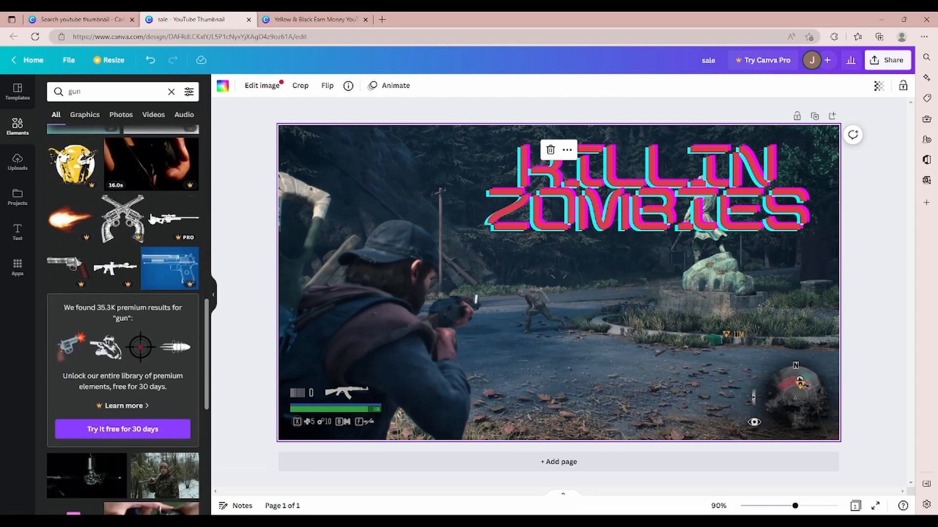
pyautogui.scroll(-2, 149, 278)
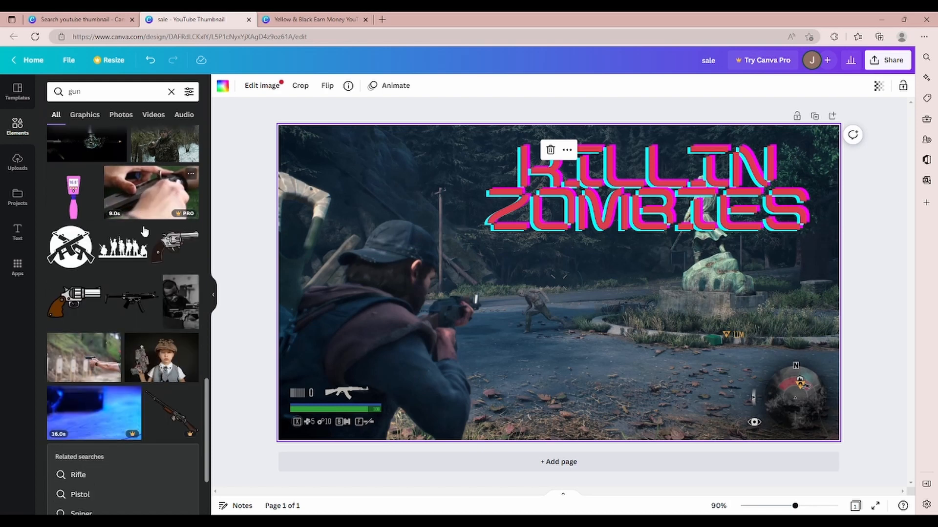
pyautogui.click(83, 288)
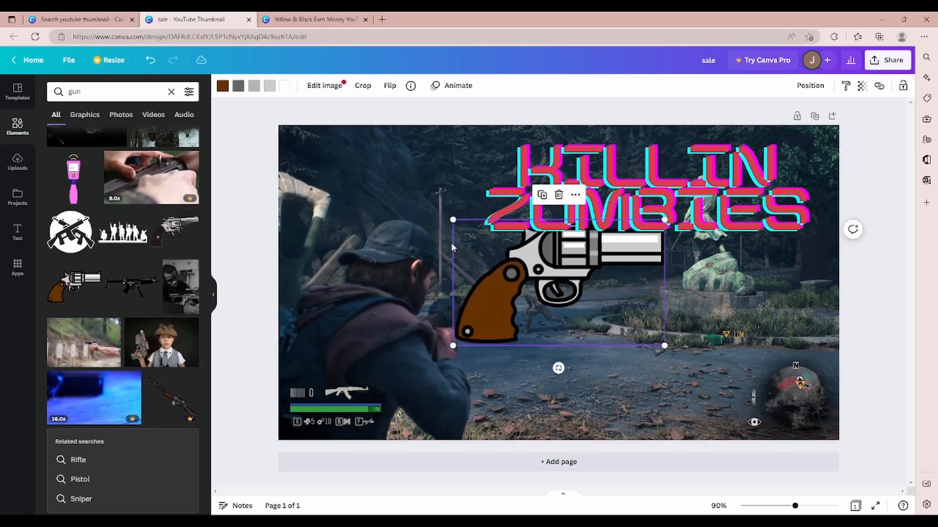
# Step: Shrink the revolver graphic to about 299 × 176 px and place it just below the KILLIN ZOMBIES text
pyautogui.moveTo(581, 295); pyautogui.dragTo(660, 302)
pyautogui.moveTo(751, 369); pyautogui.dragTo(669, 314)
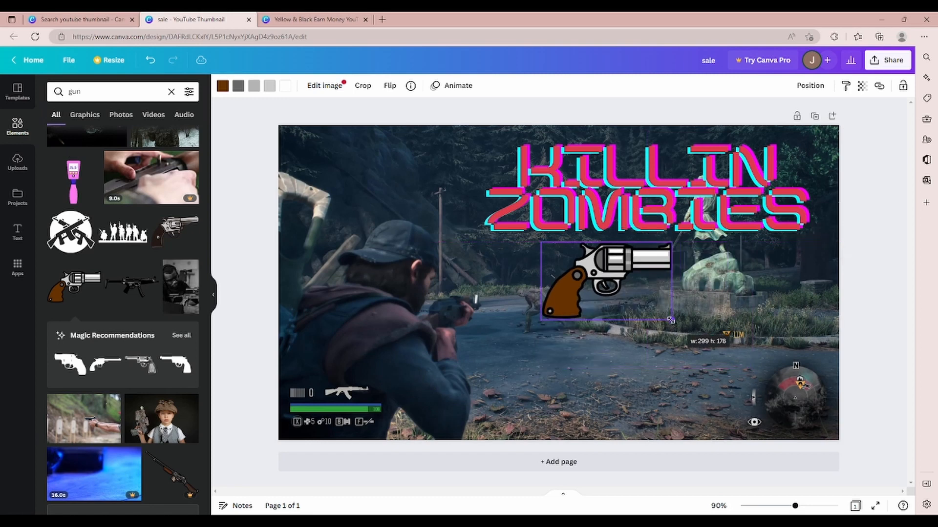
pyautogui.moveTo(621, 281); pyautogui.dragTo(663, 285)
pyautogui.click(799, 296)
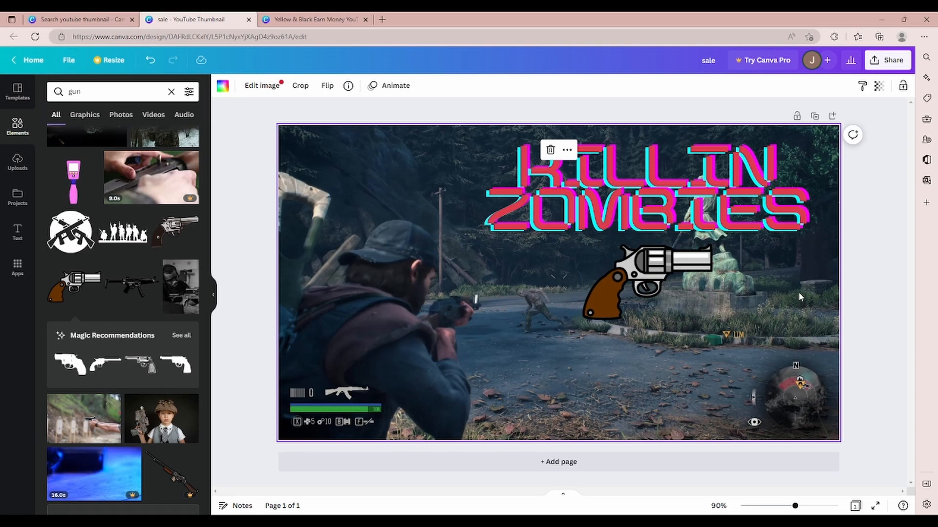
pyautogui.click(897, 235)
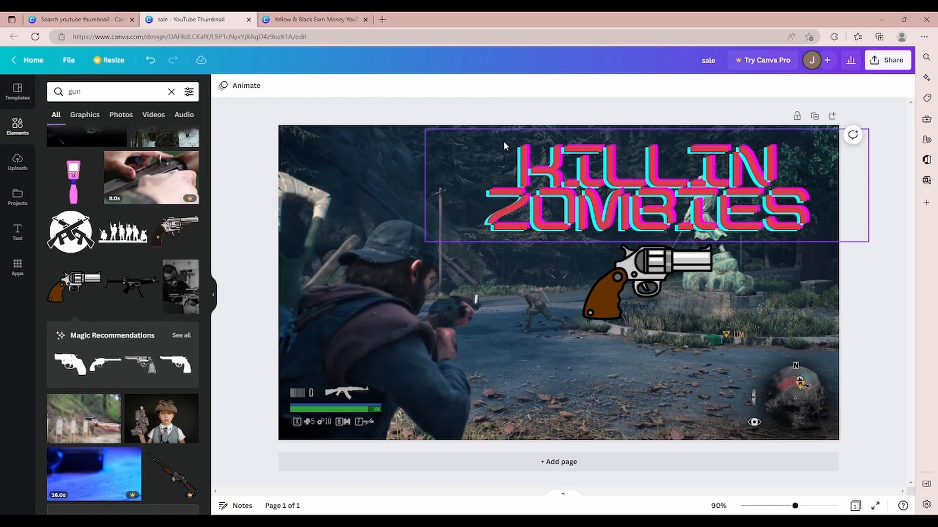
pyautogui.click(769, 234)
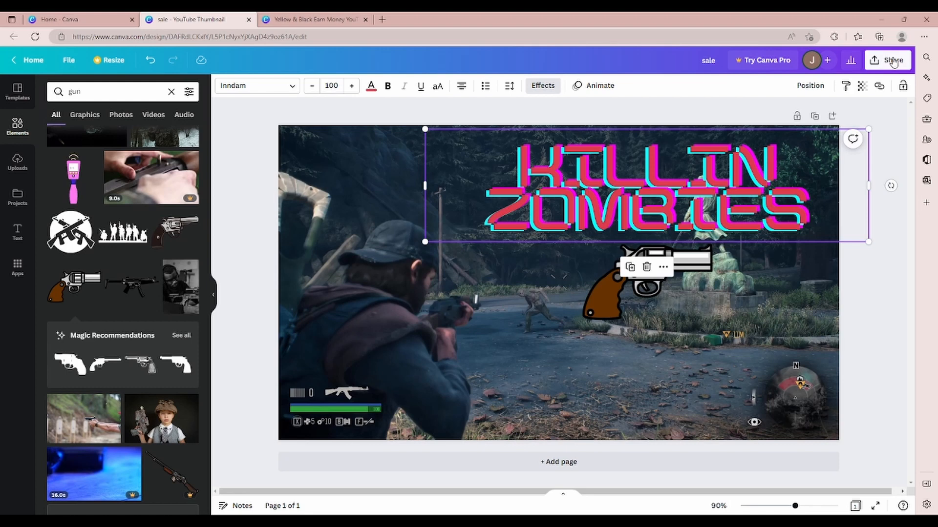
# Step: Download the finished thumbnail design as a PNG file and dismiss the download message
pyautogui.click(893, 61)
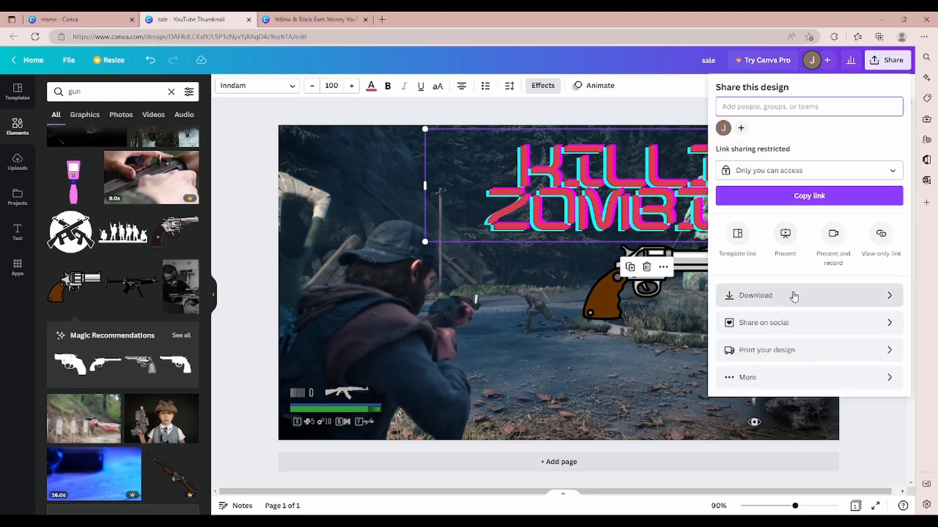
pyautogui.click(855, 296)
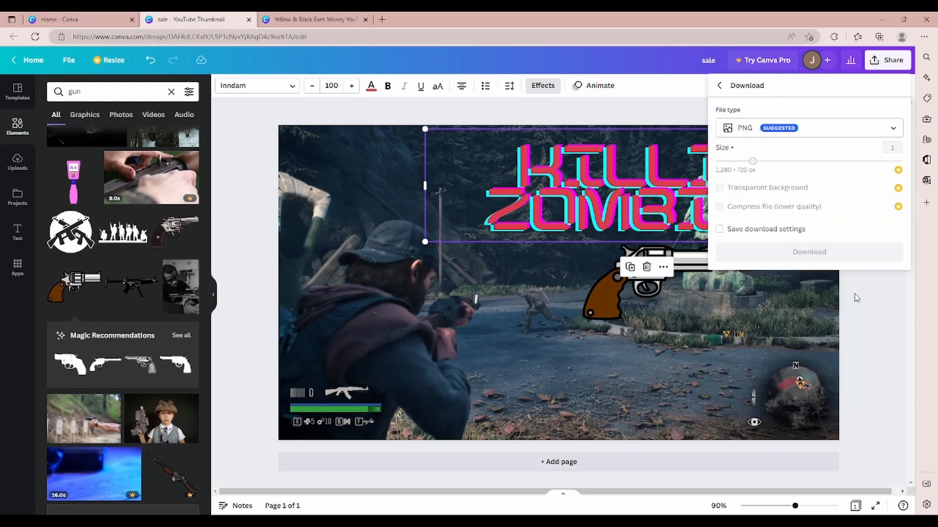
pyautogui.click(771, 129)
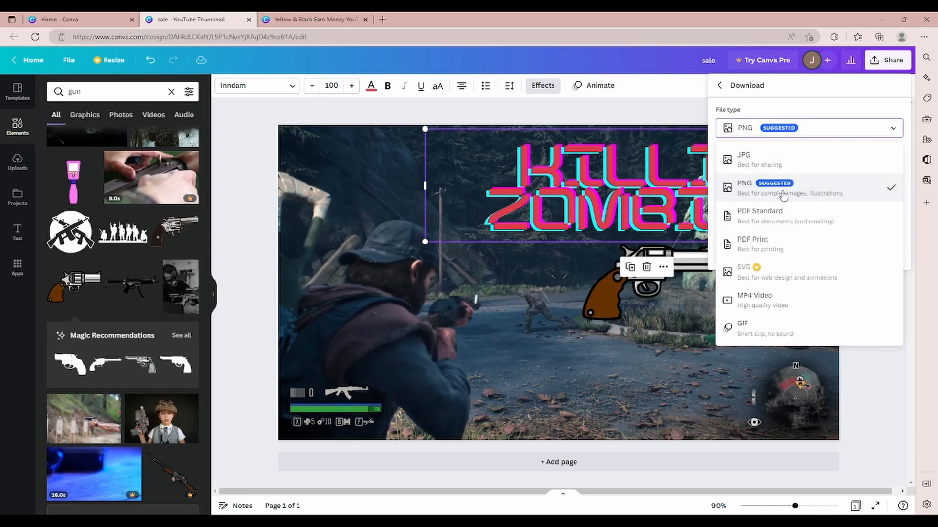
pyautogui.click(782, 194)
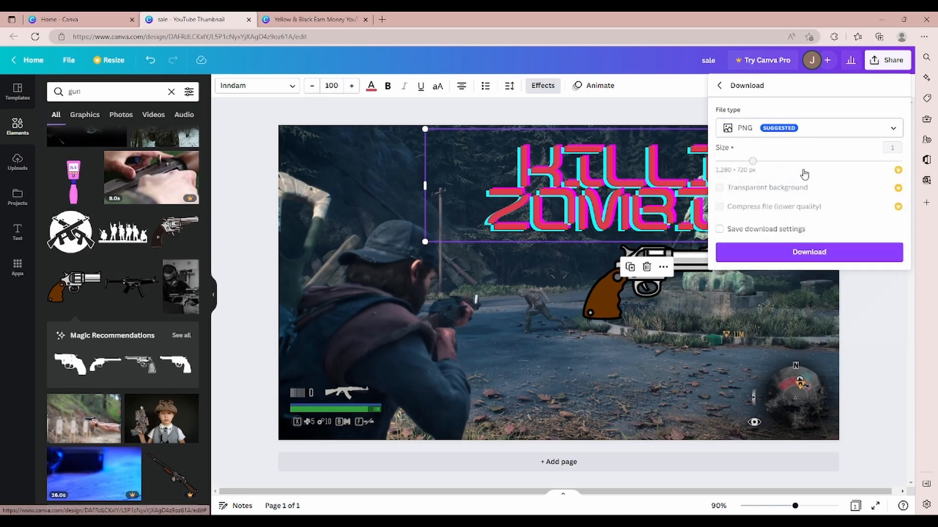
pyautogui.click(818, 259)
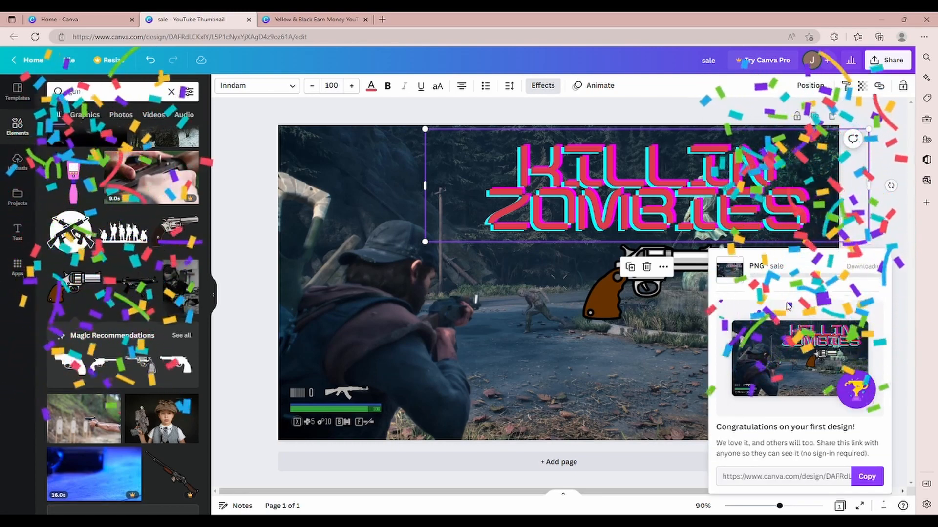
pyautogui.click(407, 362)
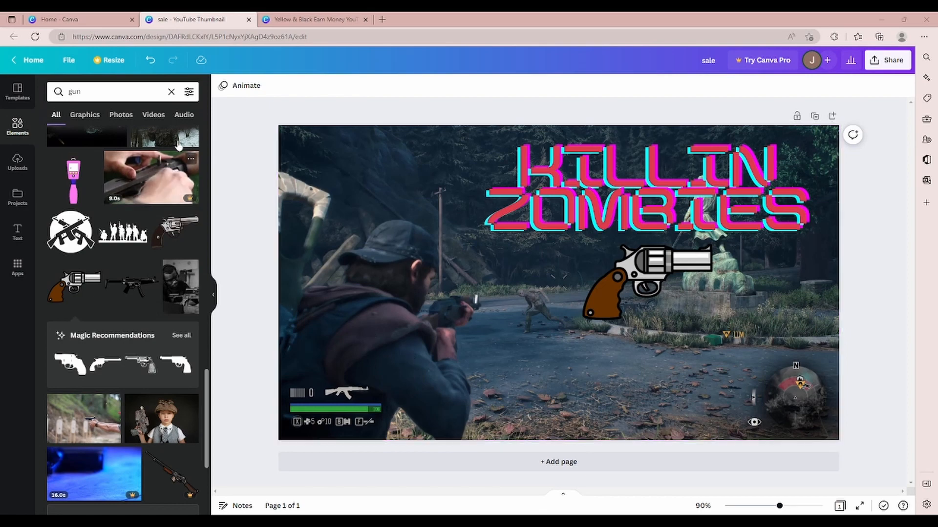
# Step: Search Canva's templates for "youtube shorts" from the home page and create a blank YouTube Shorts design in the browser
pyautogui.click(69, 20)
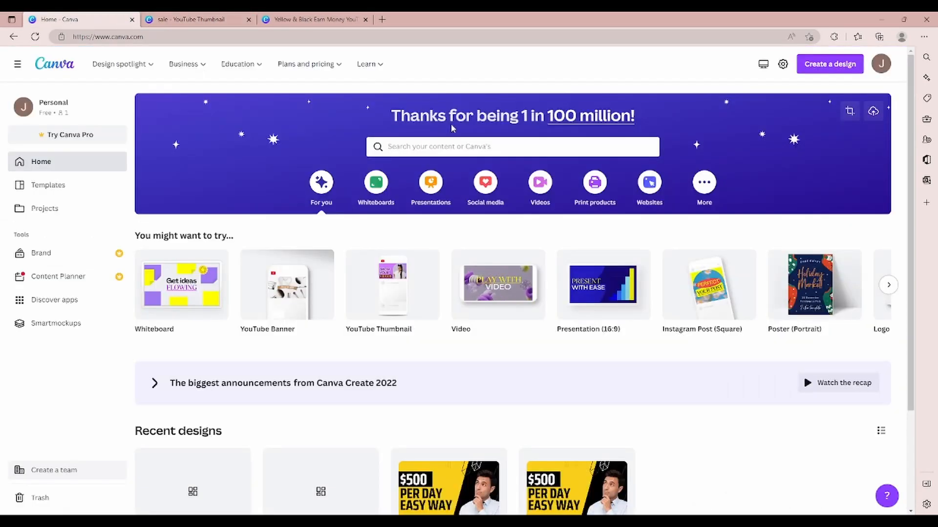
pyautogui.click(450, 146)
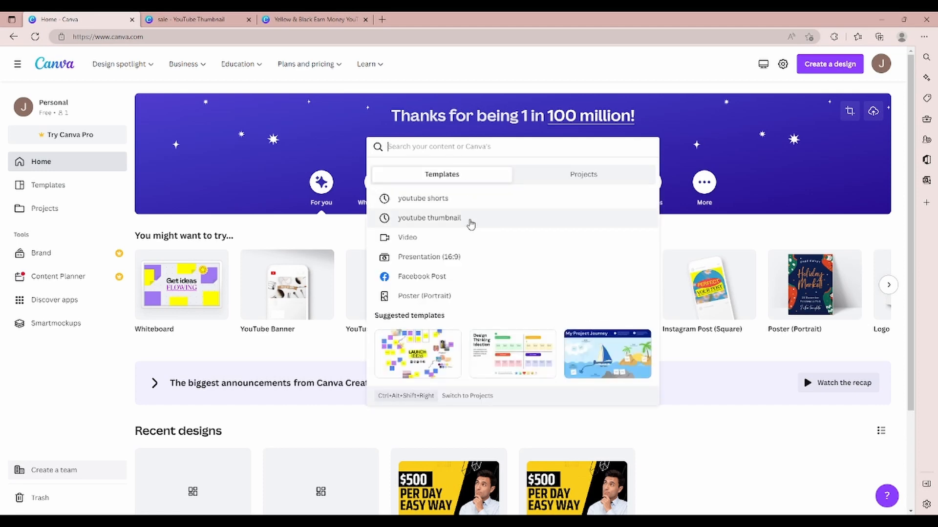
pyautogui.click(443, 207)
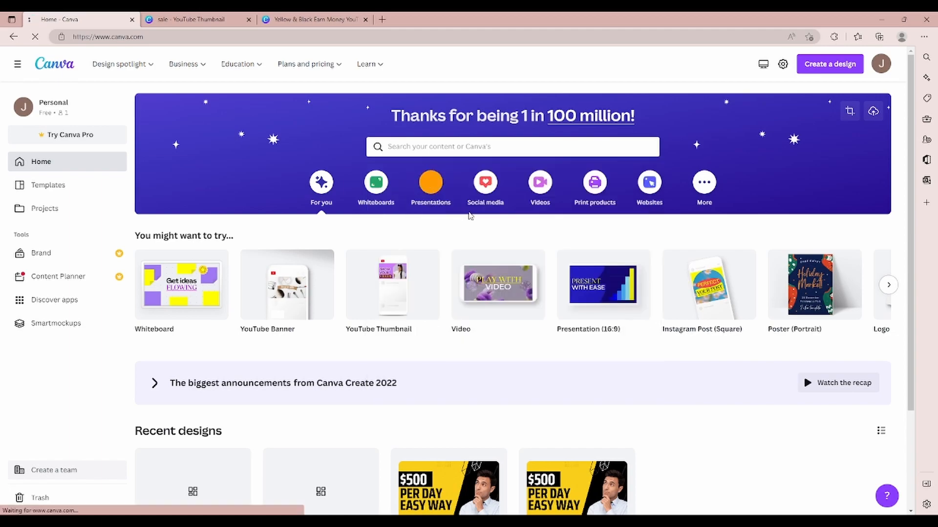
pyautogui.scroll(-5, 670, 279)
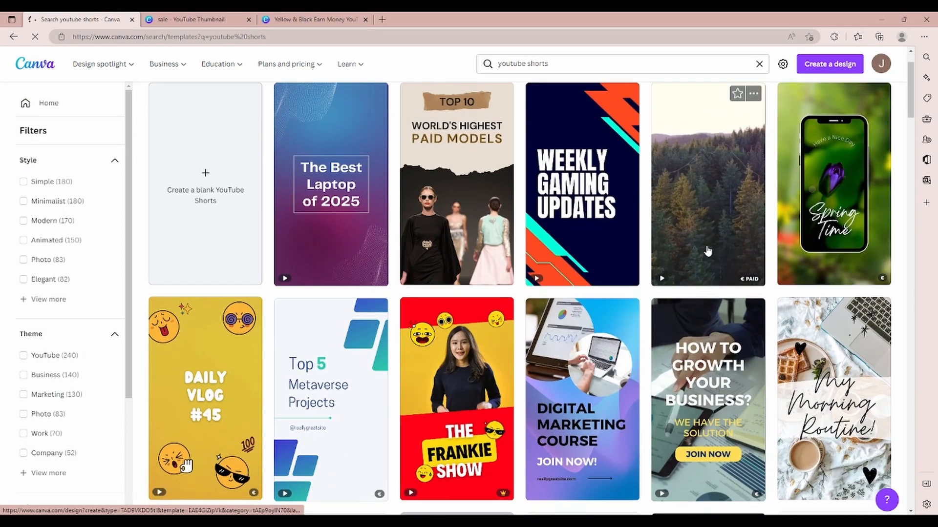
pyautogui.scroll(-3, 775, 305)
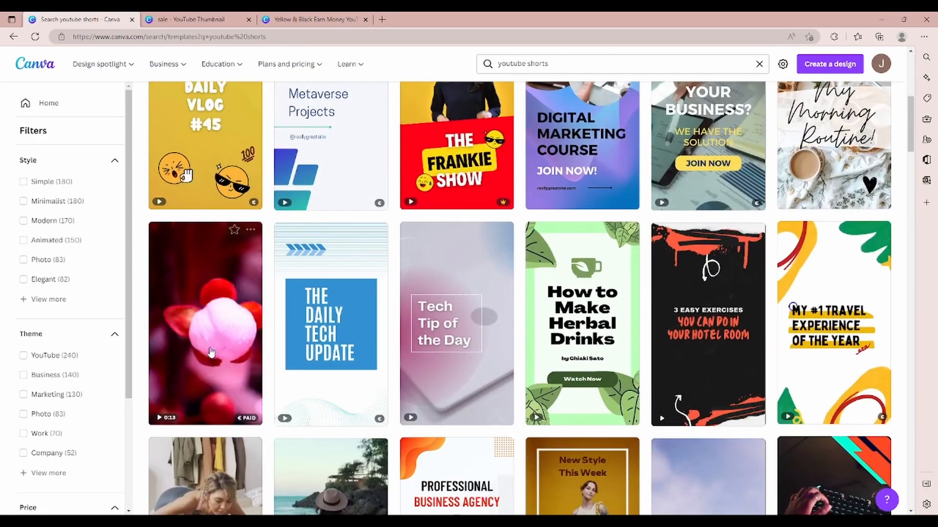
pyautogui.scroll(-3, 775, 305)
pyautogui.scroll(11, 308, 298)
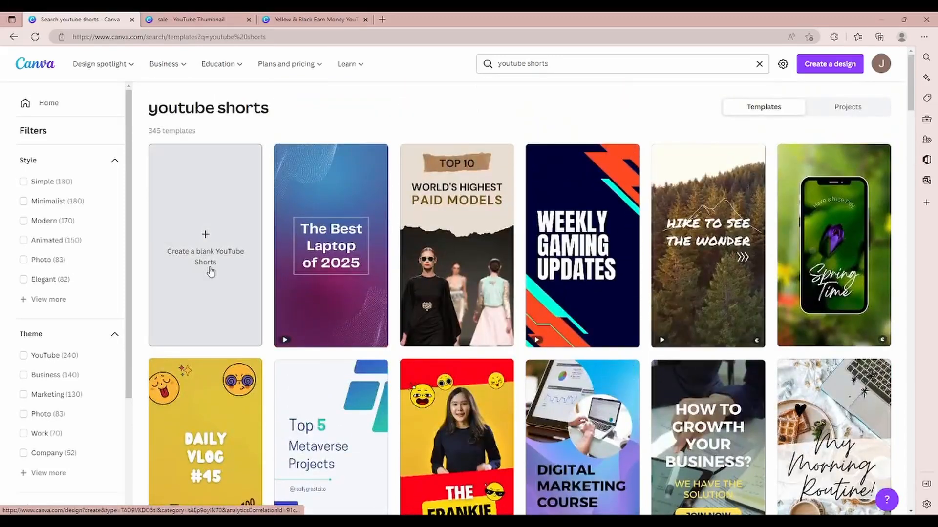
pyautogui.click(210, 271)
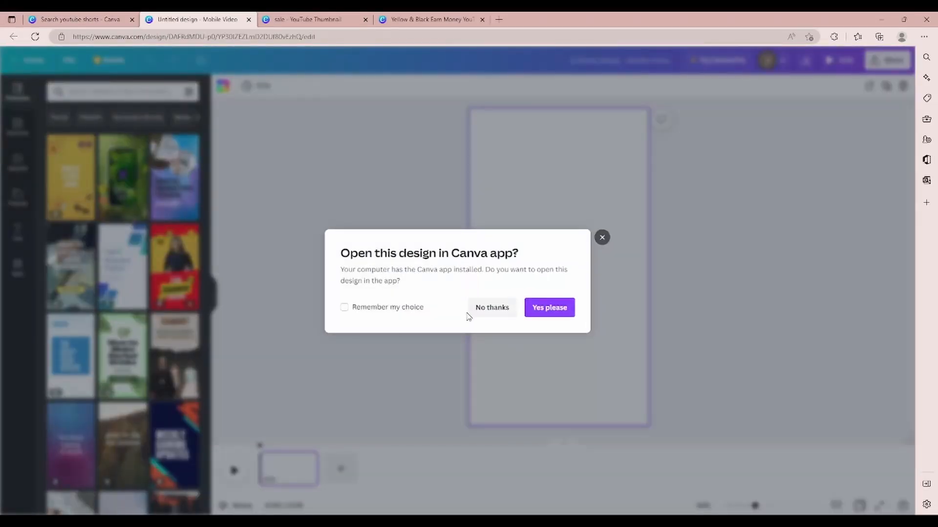
pyautogui.click(603, 237)
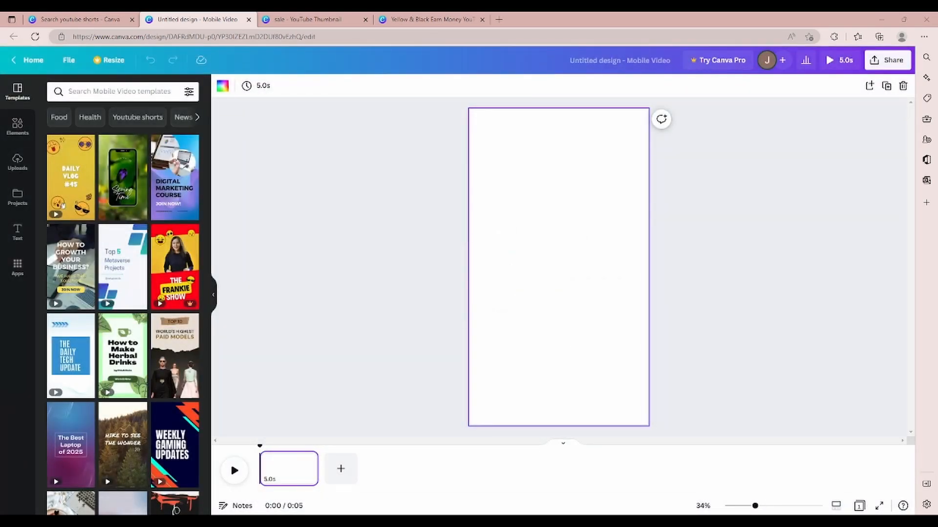
# Step: Upload the game screenshot and set it as the full-page background of the vertical design
pyautogui.moveTo(2, 274); pyautogui.dragTo(125, 244)
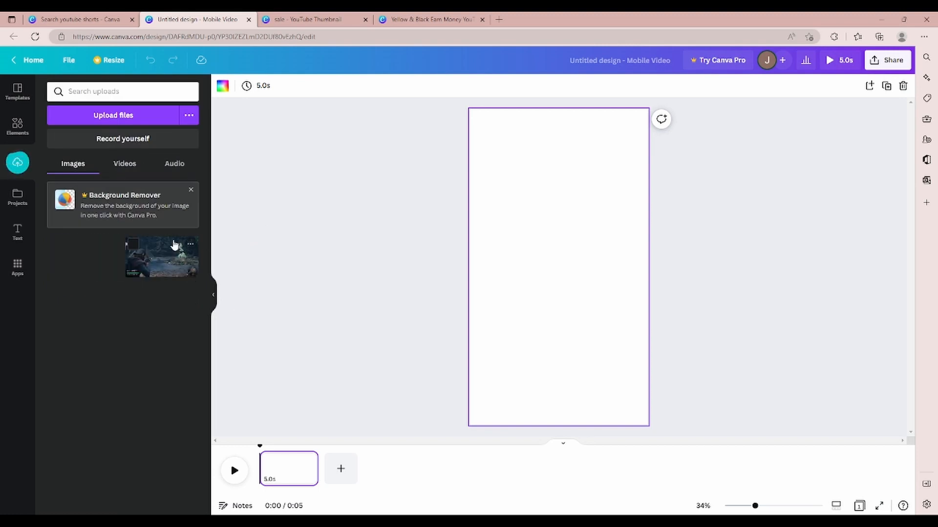
pyautogui.moveTo(180, 271); pyautogui.dragTo(484, 227)
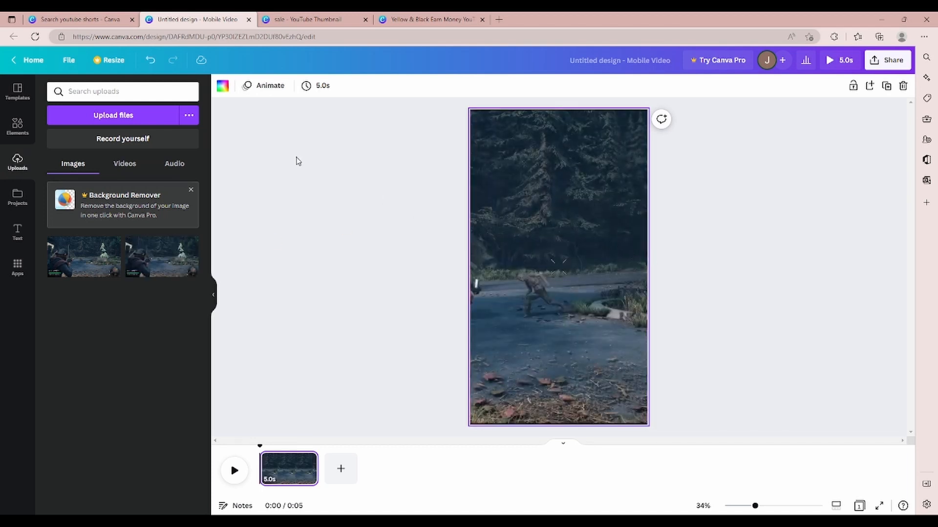
# Step: Reposition the background image within its crop so both the aiming player and the zombie fall inside the page
pyautogui.click(603, 191)
pyautogui.click(300, 86)
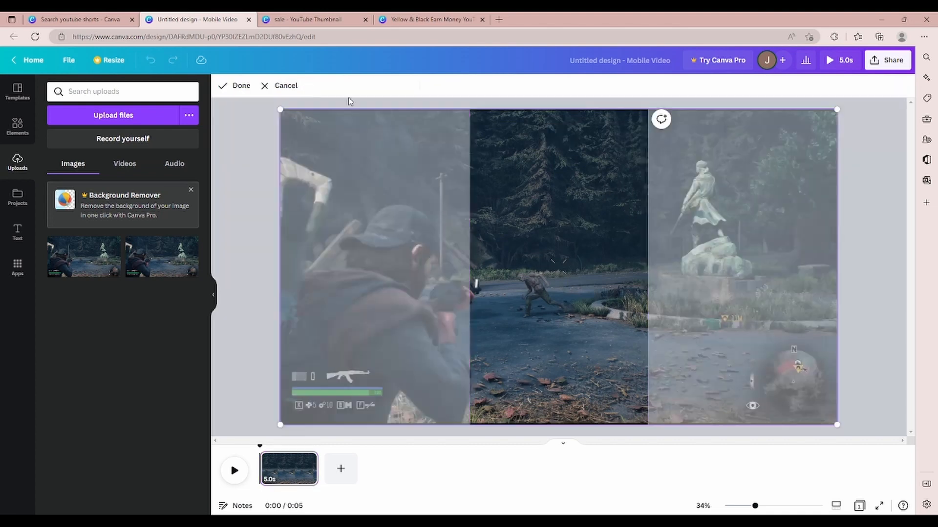
pyautogui.moveTo(613, 236); pyautogui.dragTo(678, 239)
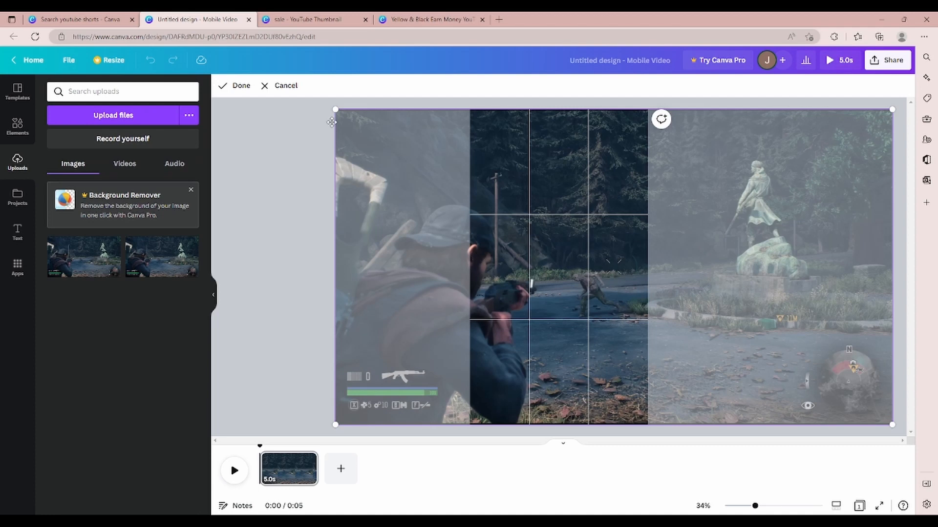
pyautogui.moveTo(738, 222); pyautogui.dragTo(755, 223)
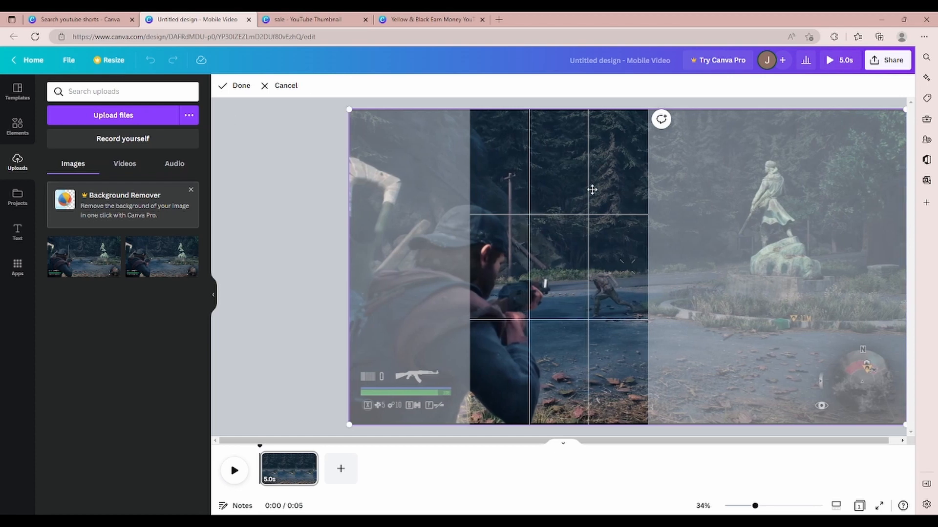
pyautogui.click(235, 86)
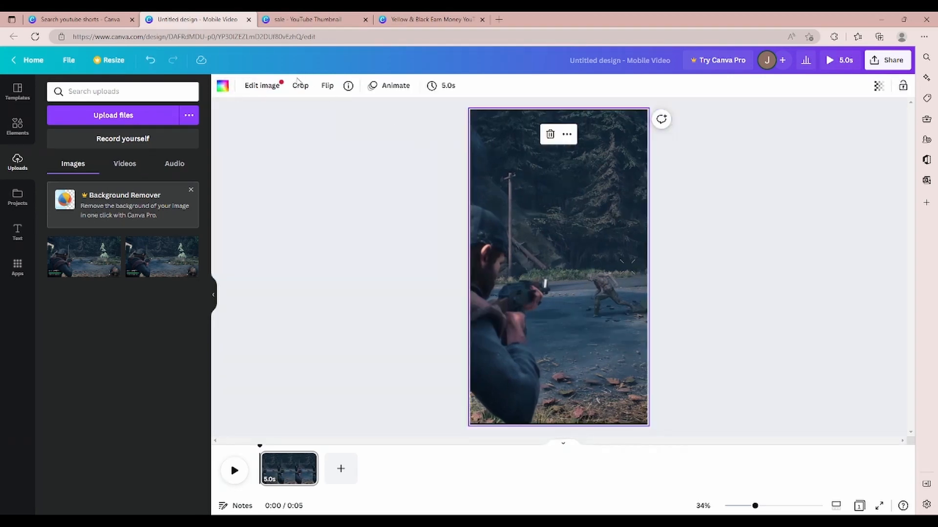
# Step: Find the pink neon GLOW text style among the font combinations and add it to the page
pyautogui.click(18, 239)
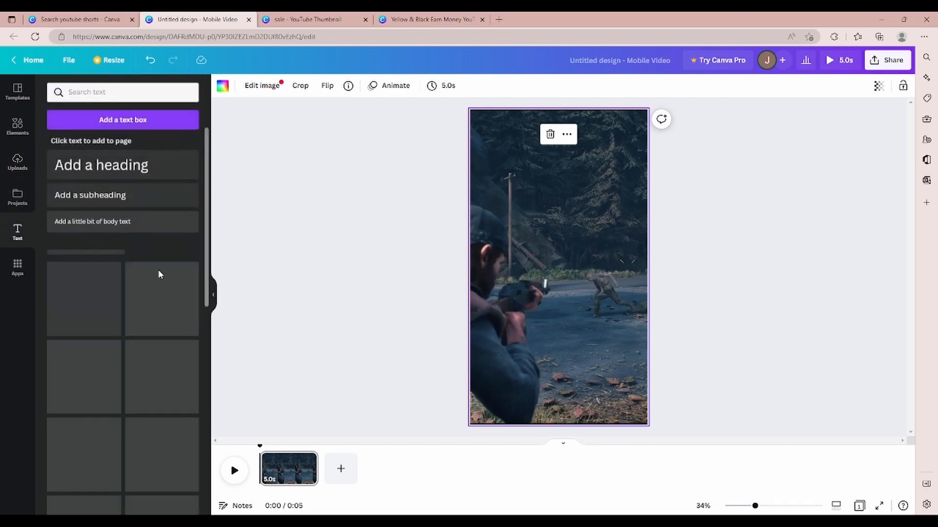
pyautogui.scroll(-6, 132, 298)
pyautogui.scroll(-10, 146, 289)
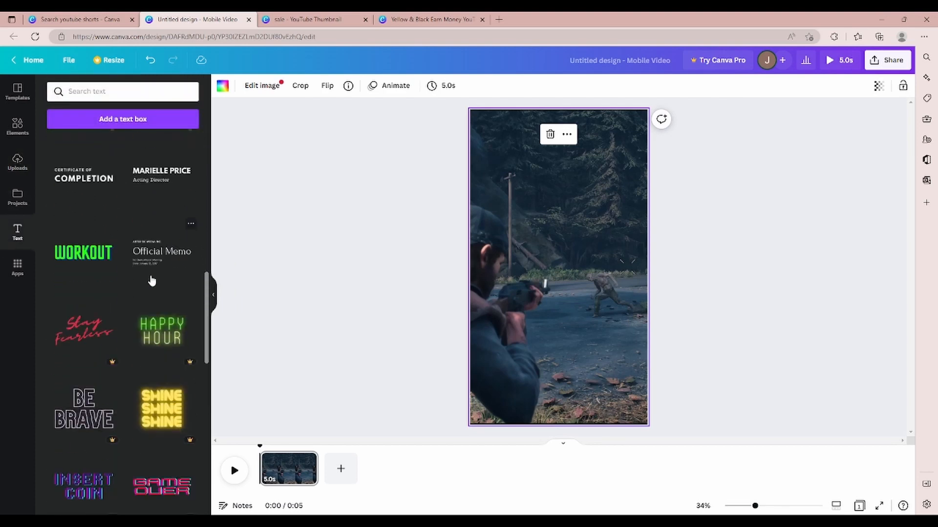
pyautogui.scroll(-2, 168, 279)
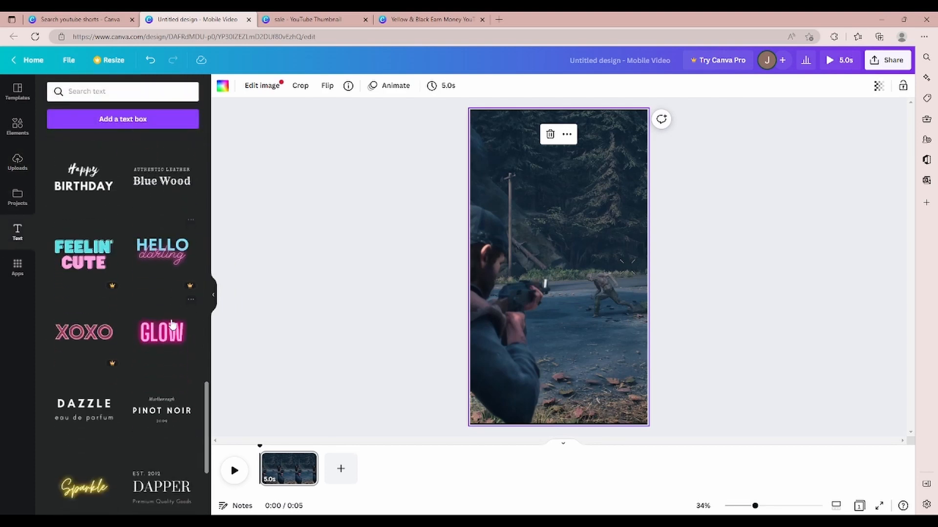
pyautogui.click(161, 332)
# Step: Replace the GLOW wording with "SHOOOTIN ZOMBIES"
pyautogui.doubleClick(609, 277)
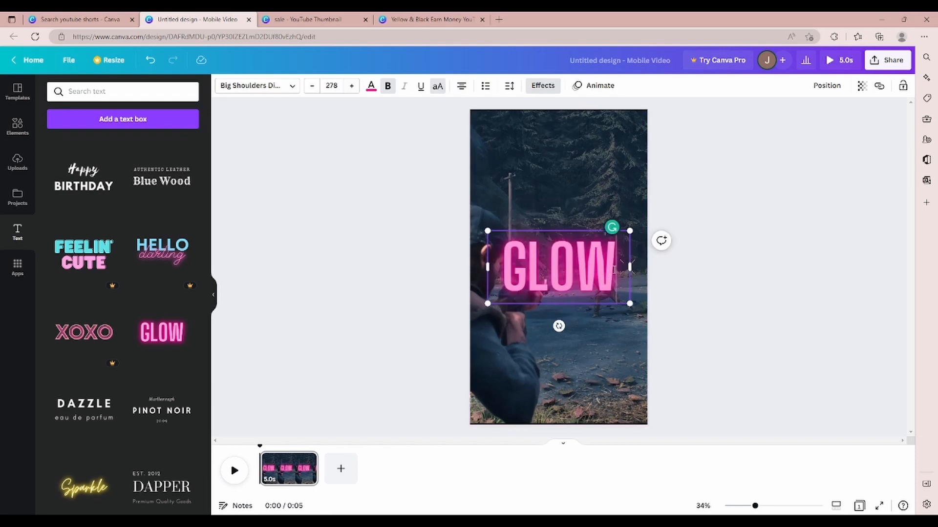
pyautogui.write('G')
pyautogui.press('BackSpace')
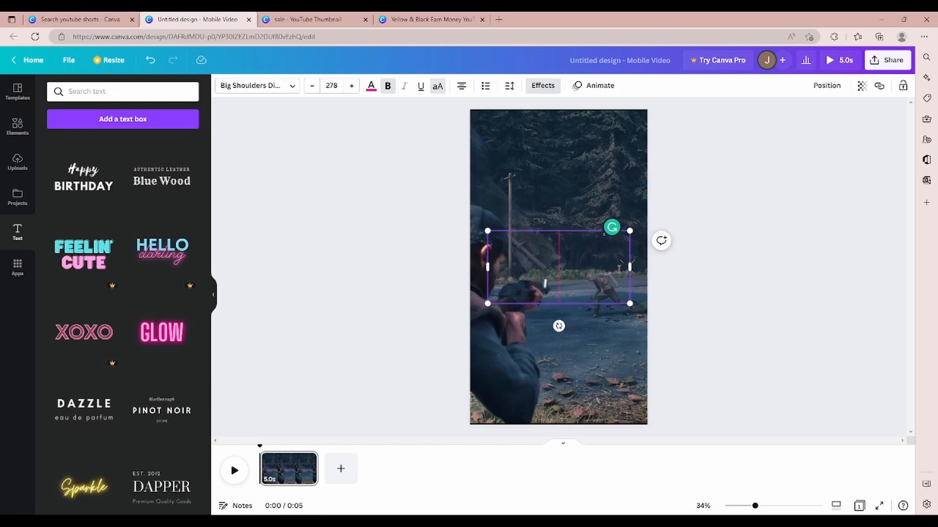
pyautogui.write('SHOO')
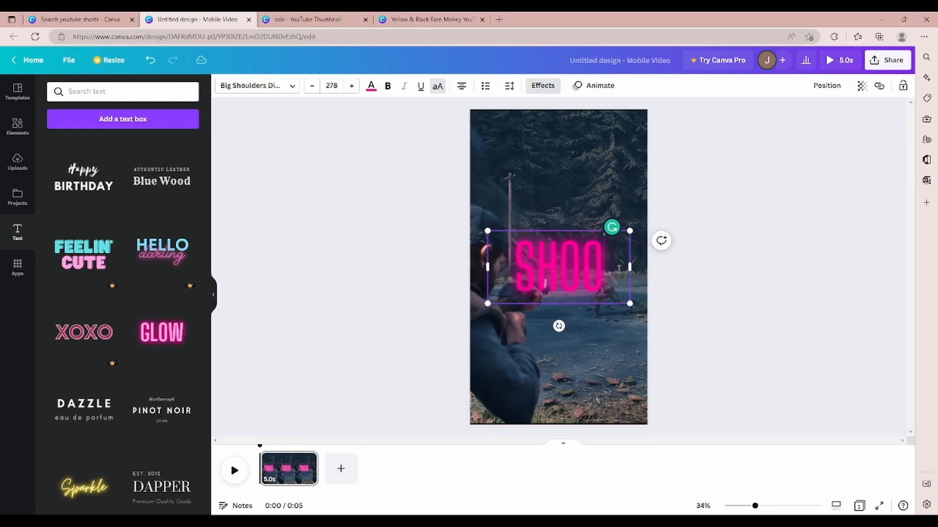
pyautogui.write('OT IN ZOMBVI')
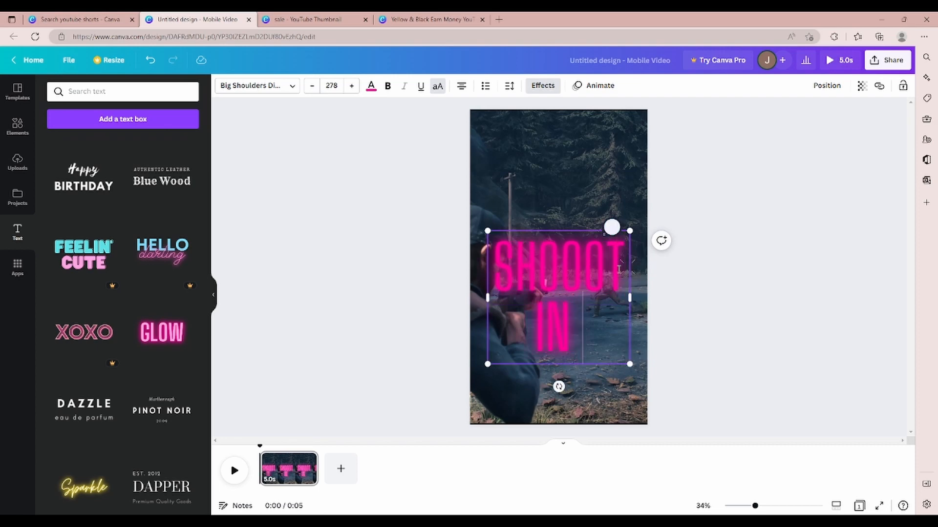
pyautogui.press('BackSpace')
pyautogui.press('BackSpace')
pyautogui.write('IES')
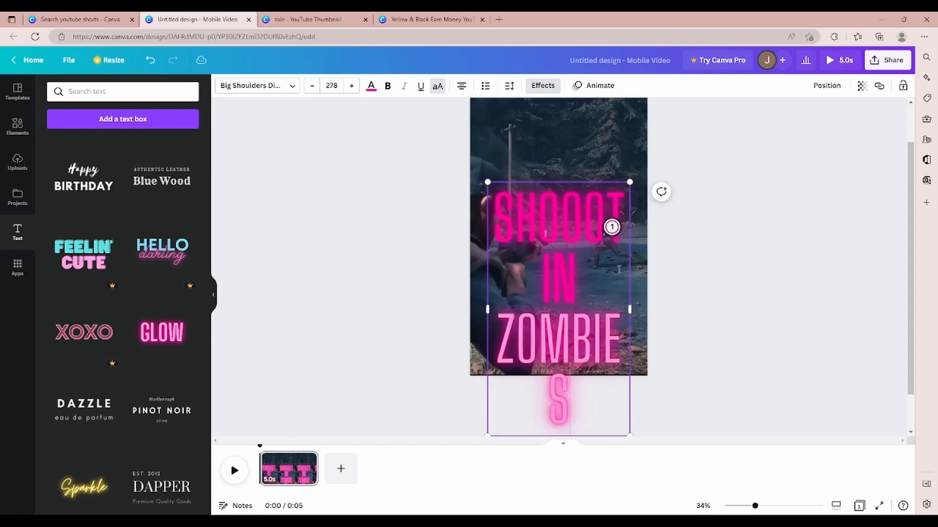
# Step: Set the font size of the SHOOOTIN ZOMBIES text to 100
pyautogui.click(332, 85)
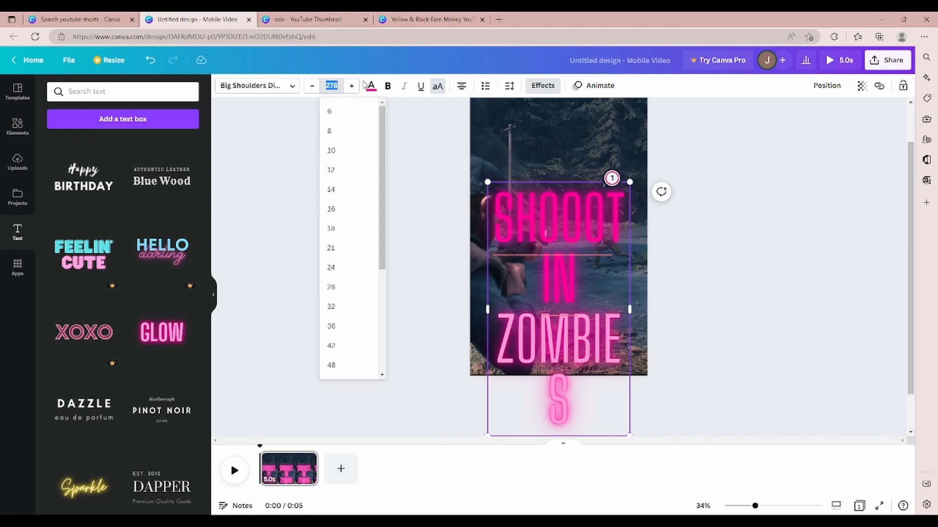
pyautogui.write('100')
pyautogui.press('Return')
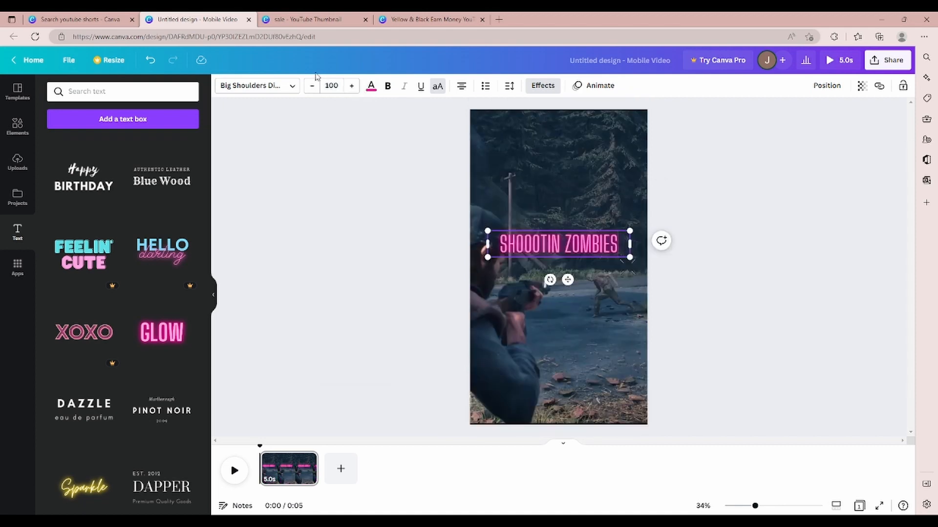
# Step: Set the font size of the SHOOOTIN ZOMBIES text to 200
pyautogui.click(331, 86)
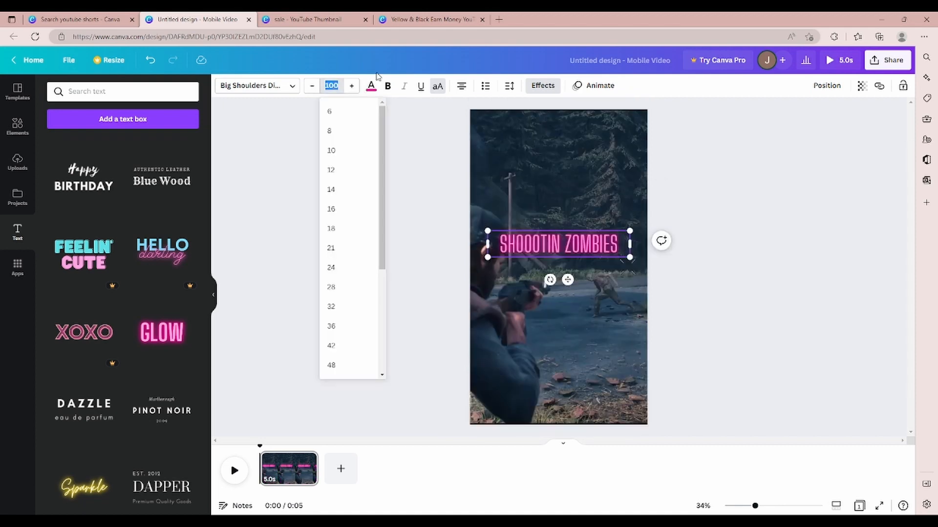
pyautogui.write('200')
pyautogui.press('Return')
pyautogui.click(776, 209)
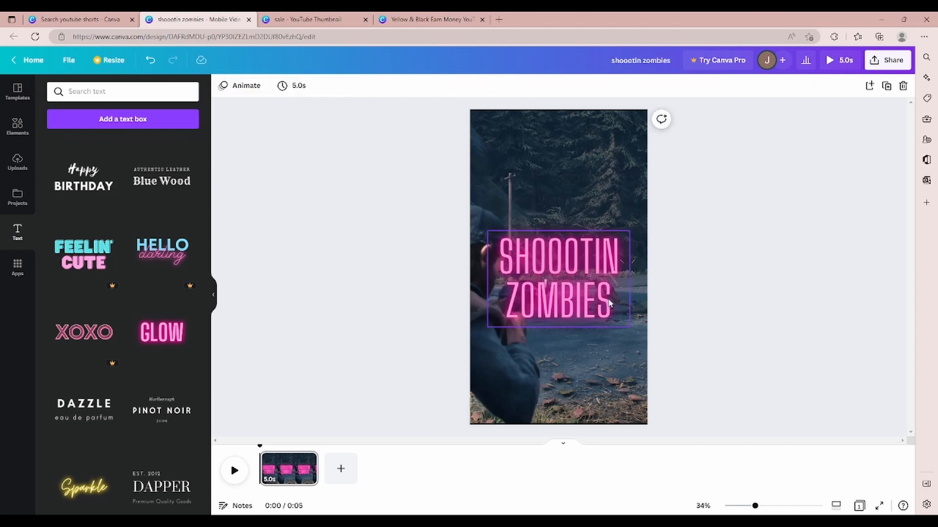
# Step: Move the SHOOOTIN ZOMBIES text to the upper-right part of the page, above the player and the zombie
pyautogui.moveTo(598, 294); pyautogui.dragTo(615, 177)
pyautogui.click(603, 168)
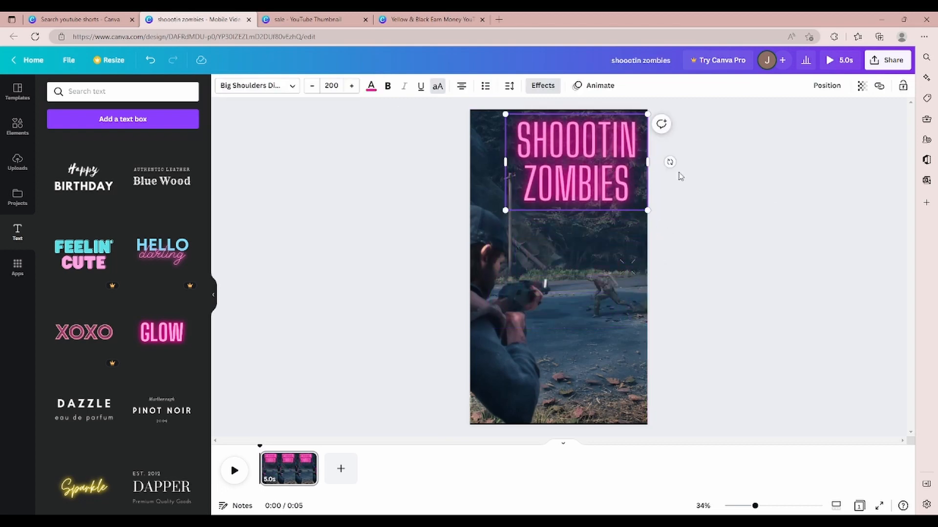
pyautogui.click(726, 178)
# Step: Change the color of the SHOOOTIN ZOMBIES text to the light green default color
pyautogui.click(601, 166)
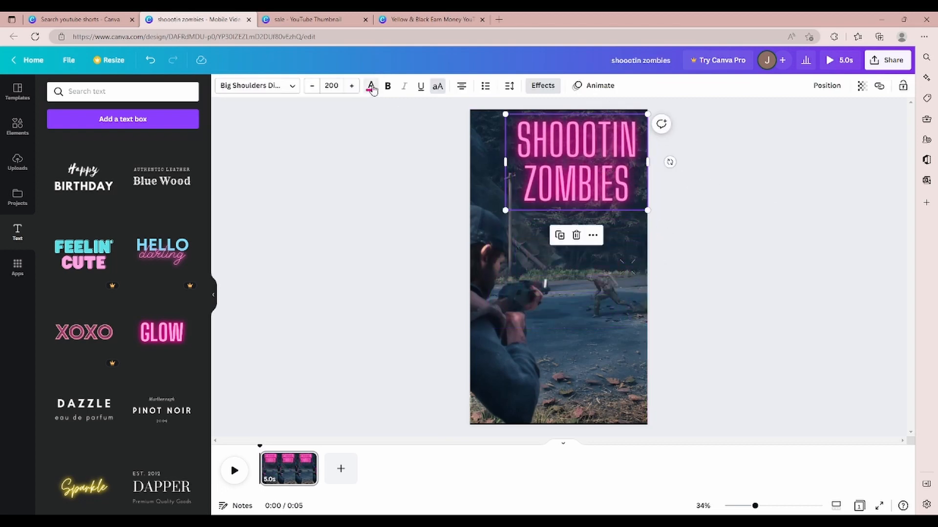
pyautogui.click(372, 85)
pyautogui.click(81, 356)
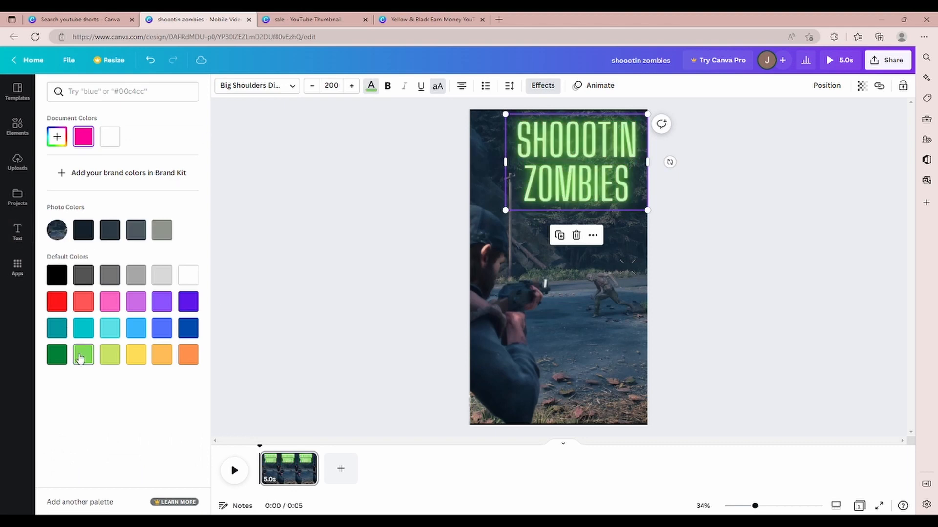
# Step: Try bold formatting on the SHOOOTIN ZOMBIES text
pyautogui.click(387, 88)
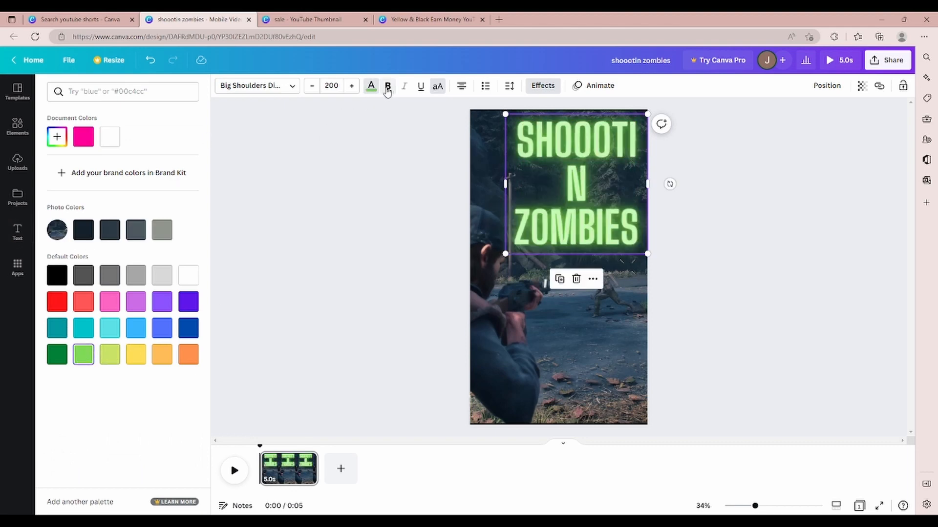
pyautogui.click(387, 88)
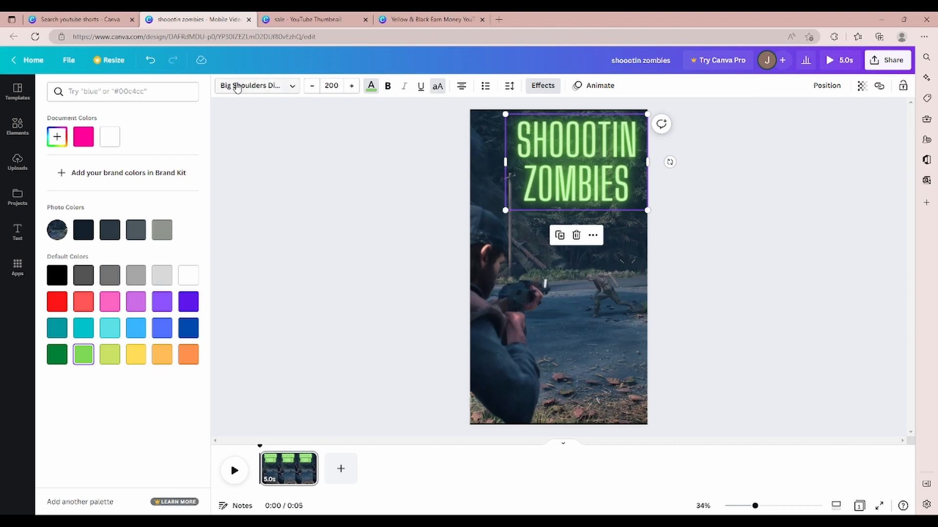
pyautogui.click(293, 87)
pyautogui.click(296, 89)
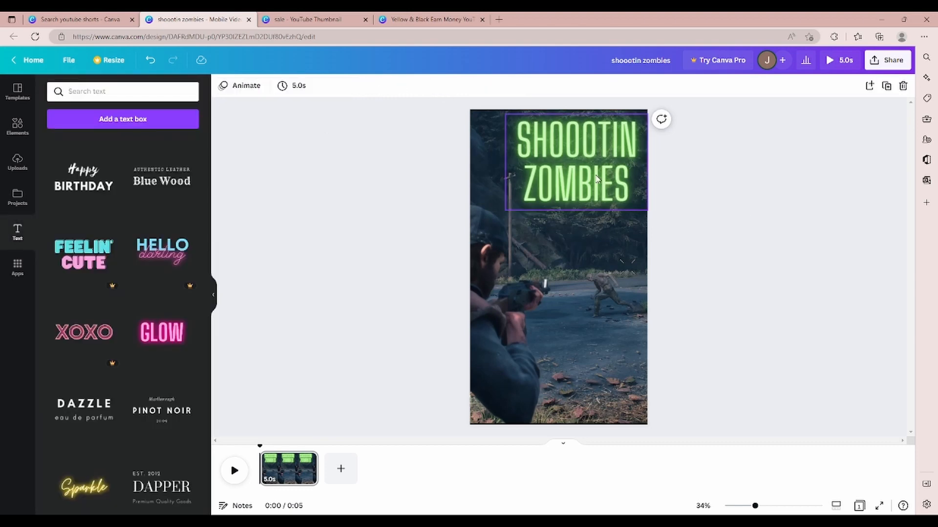
# Step: Move the SHOOOTIN ZOMBIES text to the horizontal center of the page, near its upper edge
pyautogui.moveTo(595, 172); pyautogui.dragTo(577, 177)
pyautogui.click(743, 204)
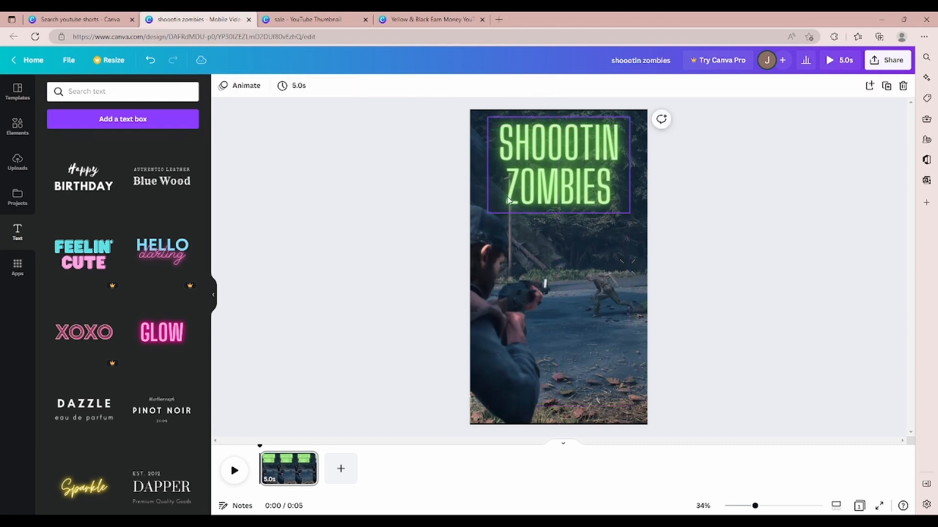
# Step: Search the elements for "gun" and place the gray revolver graphic, about 710 by 368, centered just below the SHOOOTIN ZOMBIES text
pyautogui.click(18, 127)
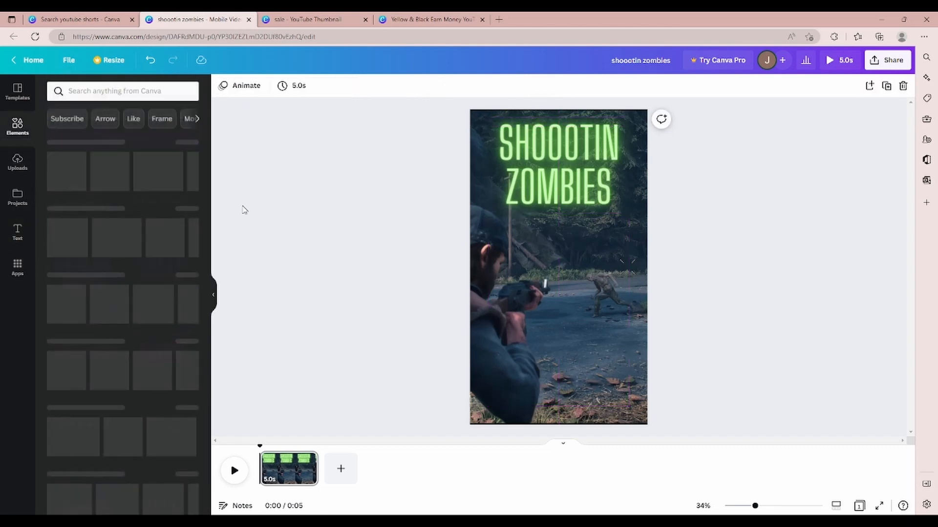
pyautogui.click(135, 91)
pyautogui.write('gun')
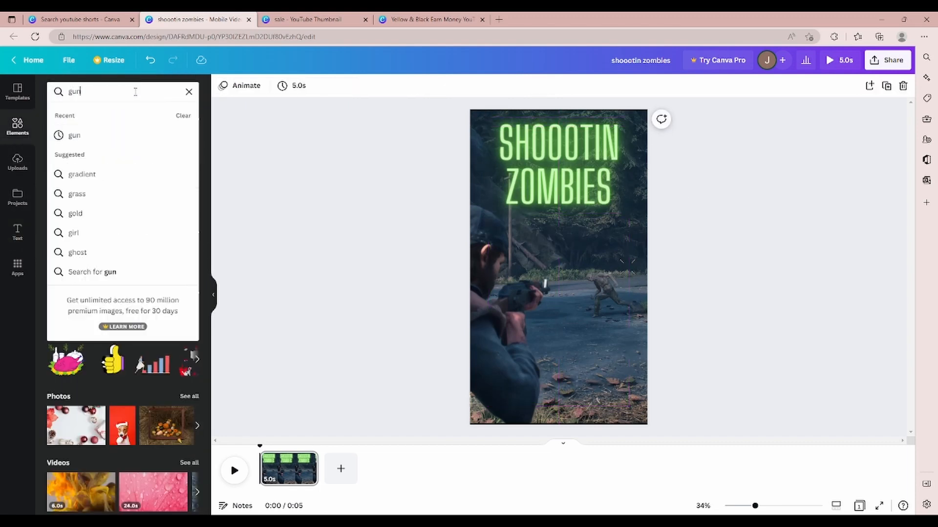
pyautogui.press('Return')
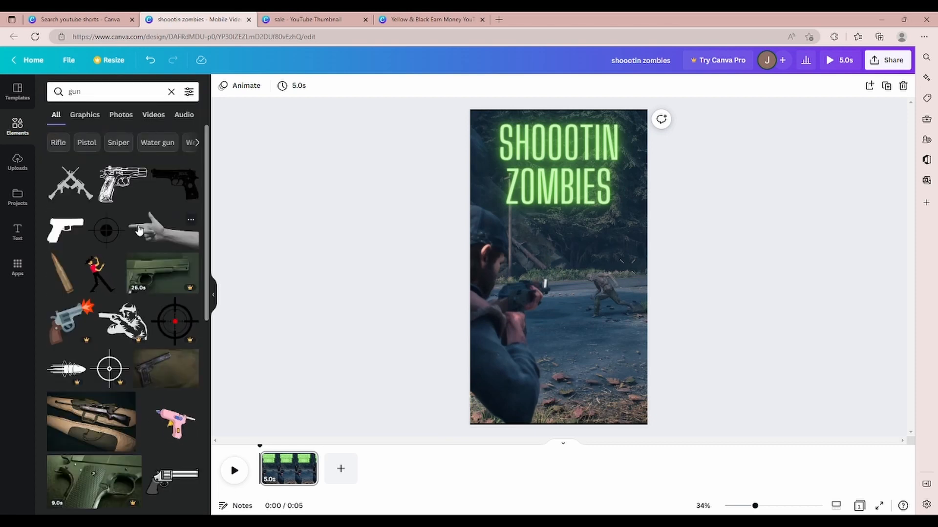
pyautogui.scroll(-5, 157, 222)
pyautogui.moveTo(171, 246); pyautogui.dragTo(633, 293)
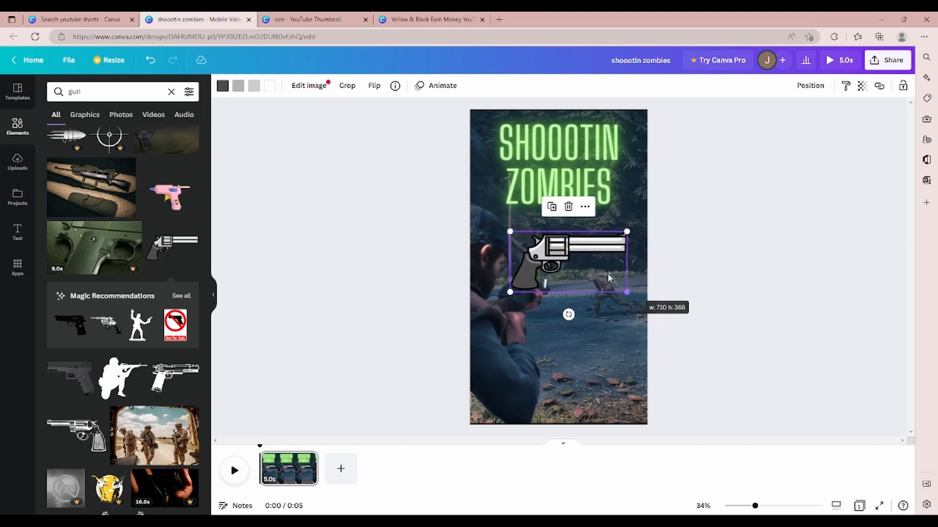
pyautogui.moveTo(588, 266); pyautogui.dragTo(572, 243)
pyautogui.click(773, 280)
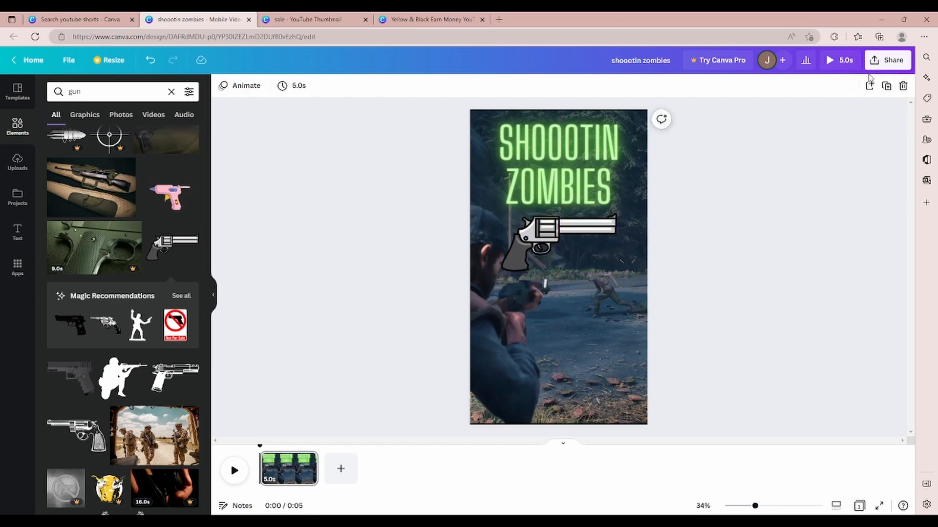
# Step: Download the shoootin zombies design as a PNG file
pyautogui.click(886, 59)
pyautogui.click(809, 295)
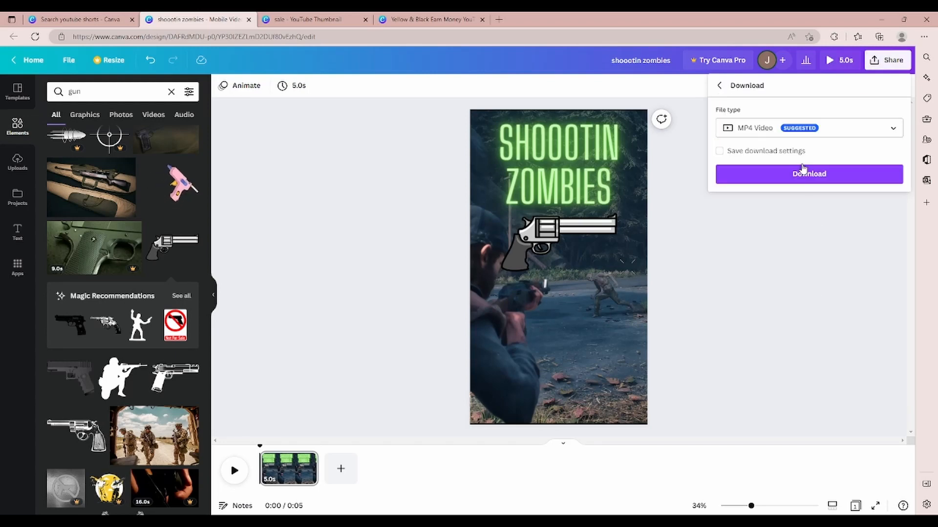
pyautogui.click(794, 130)
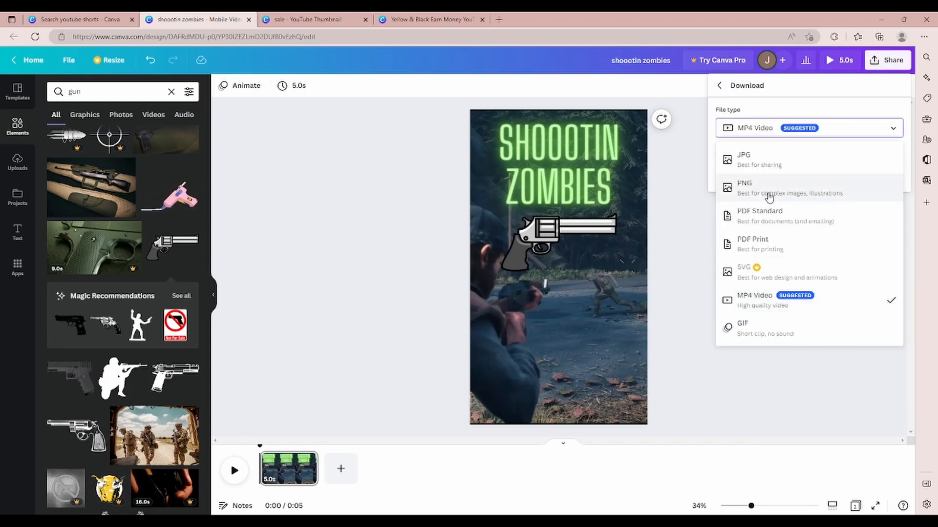
pyautogui.click(765, 191)
pyautogui.click(805, 253)
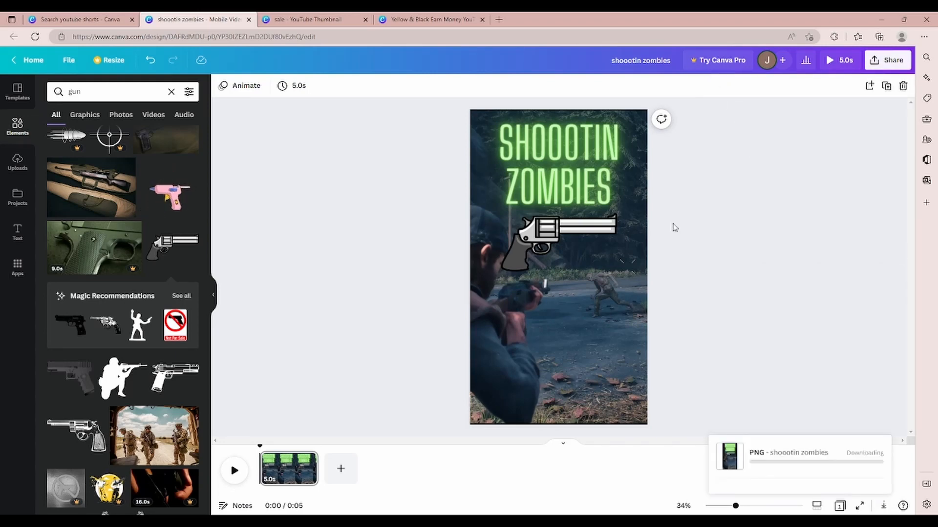